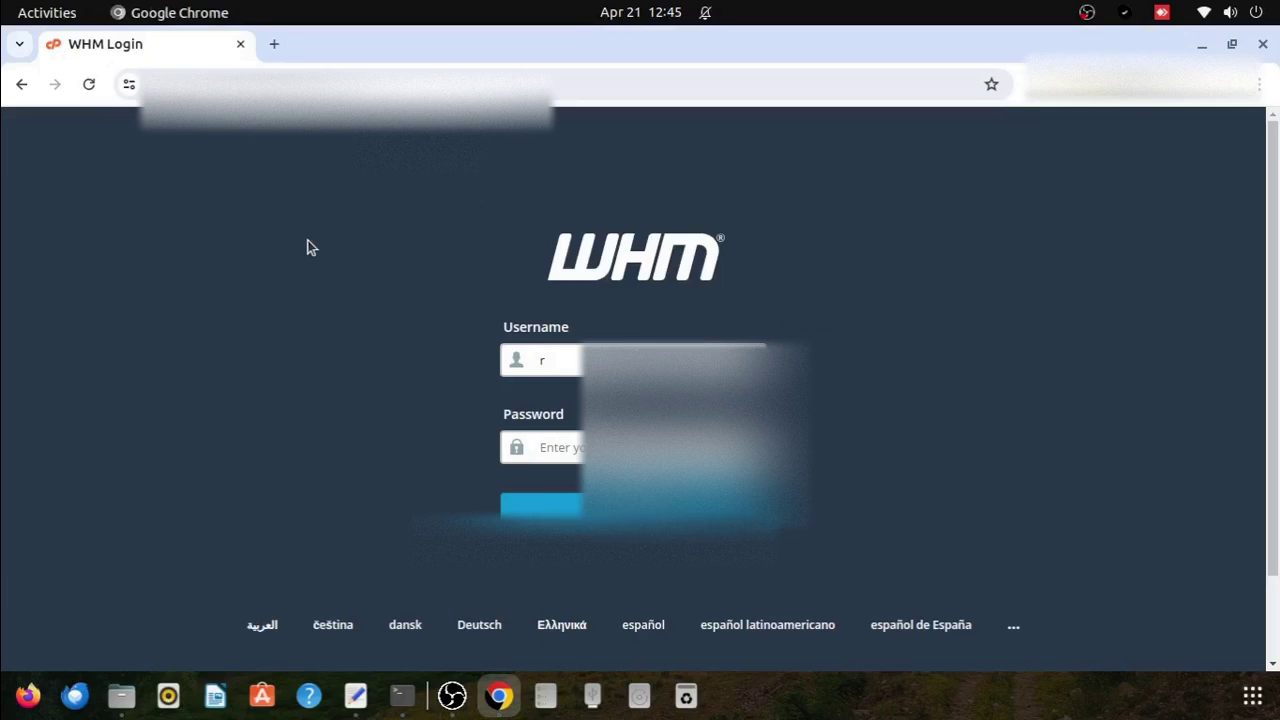
# Step: Sign in to WHM as root, entering the account password
pyautogui.write('o')
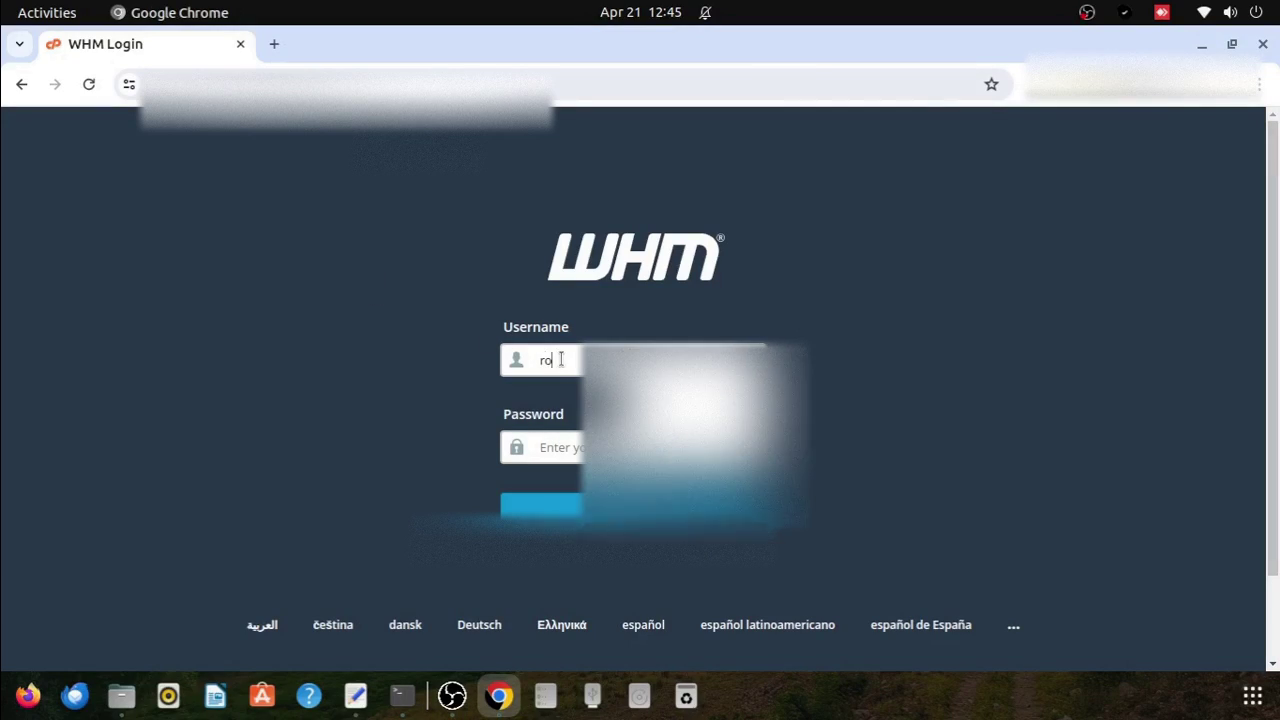
pyautogui.write('o')
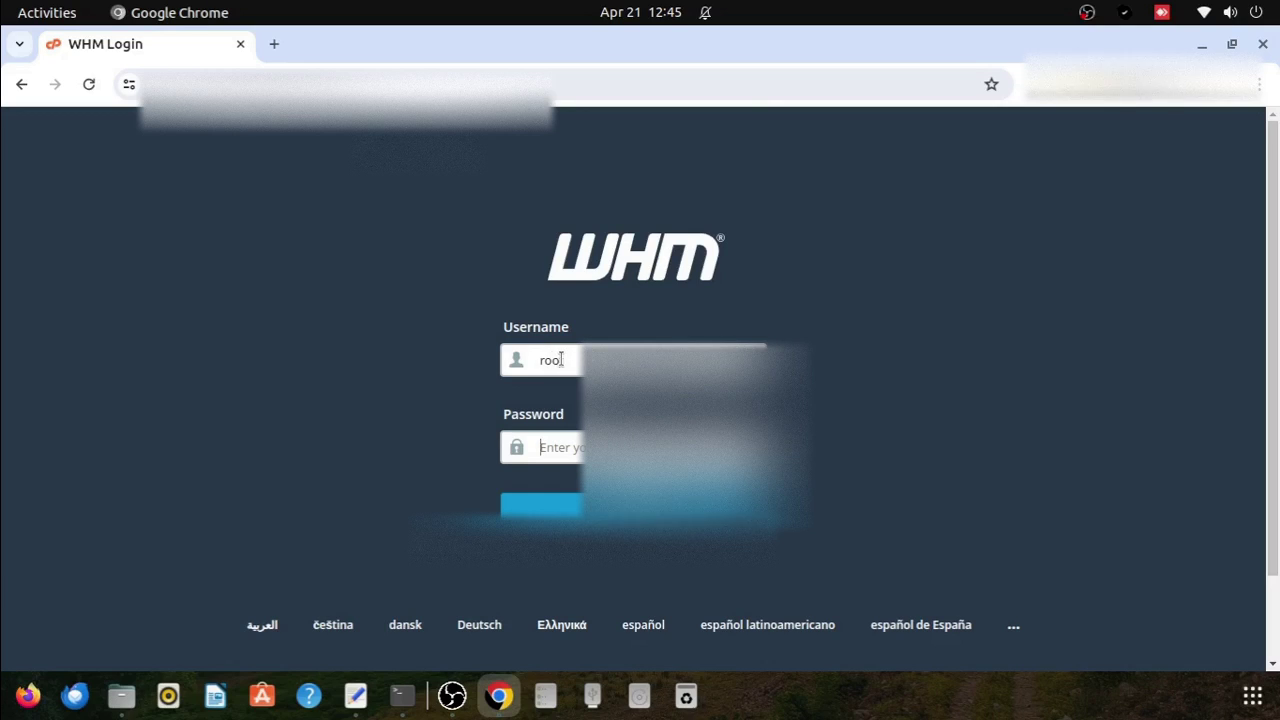
pyautogui.write('•••••••••')
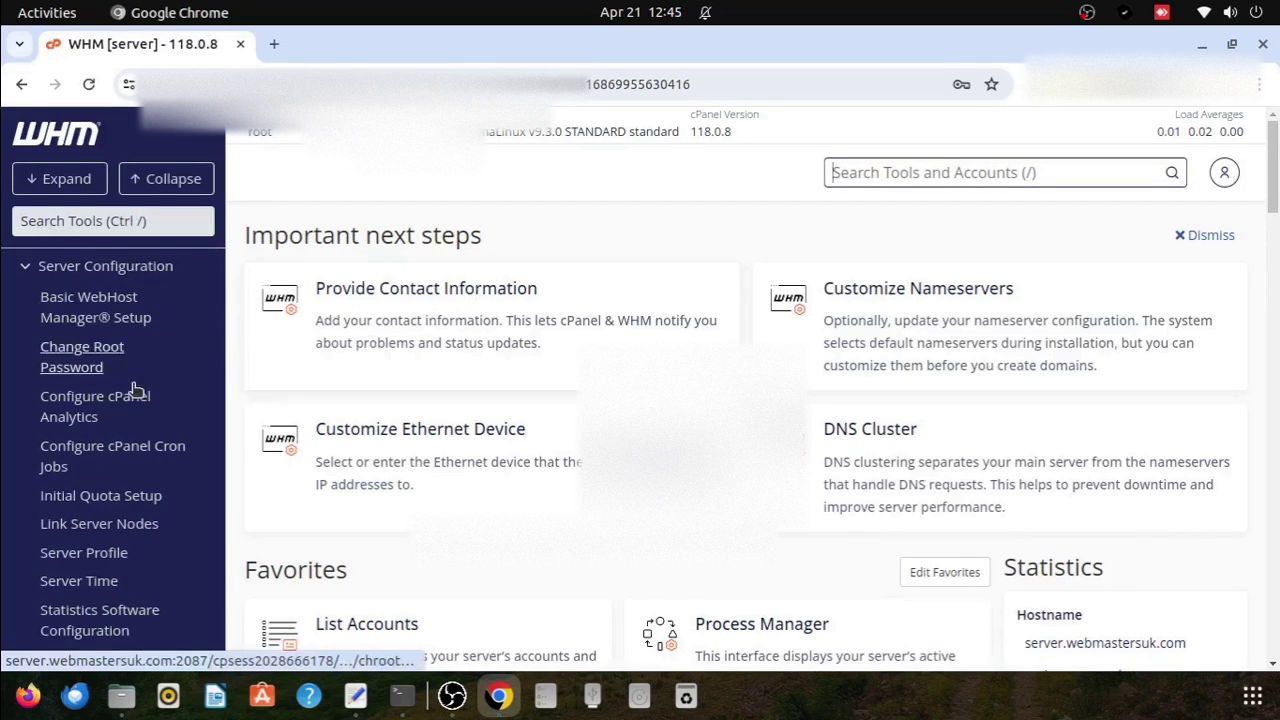
# Step: Search the WHM tools for "terminal" and open the server's root Terminal
pyautogui.scroll(-5, 130, 400)
pyautogui.scroll(5, 128, 414)
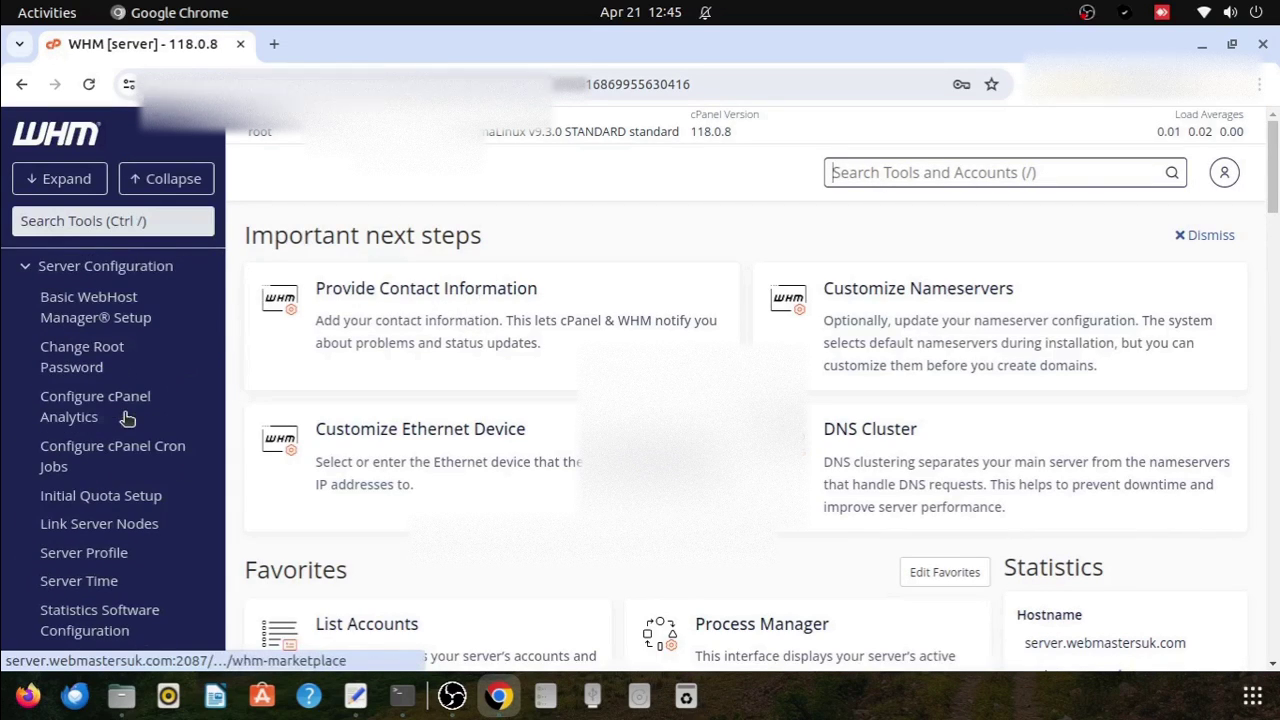
pyautogui.click(146, 226)
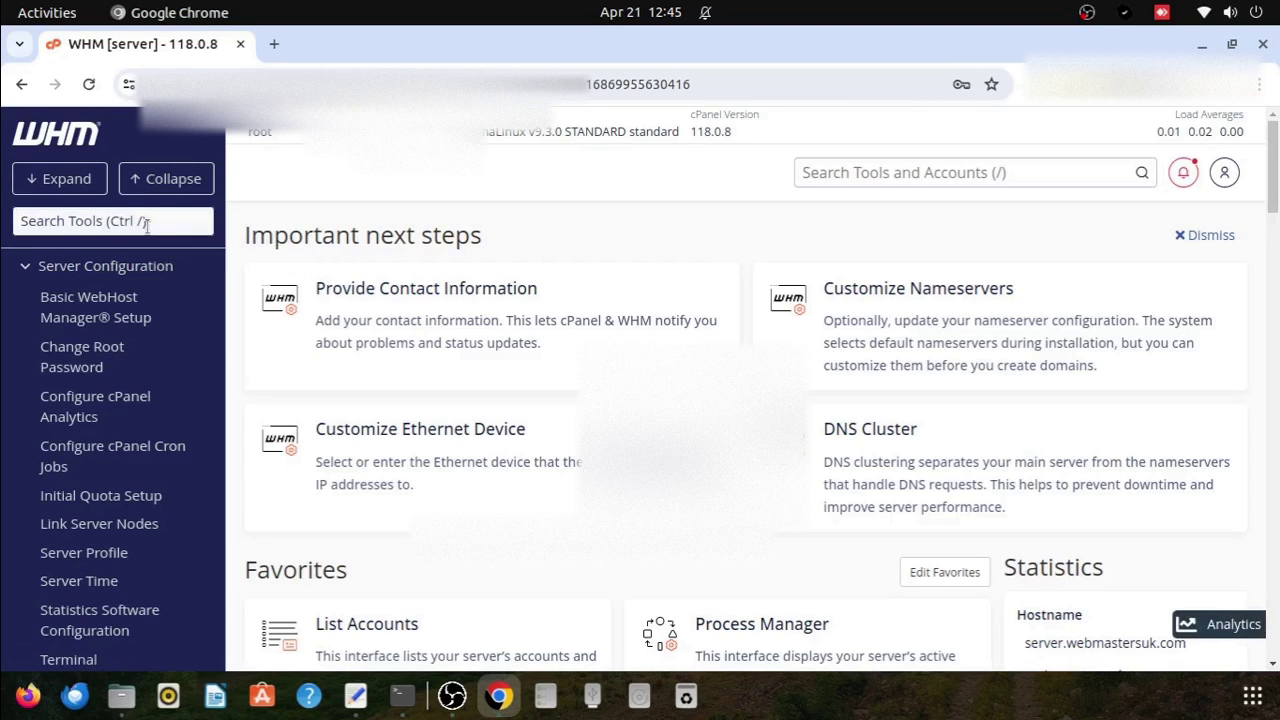
pyautogui.write('terminal')
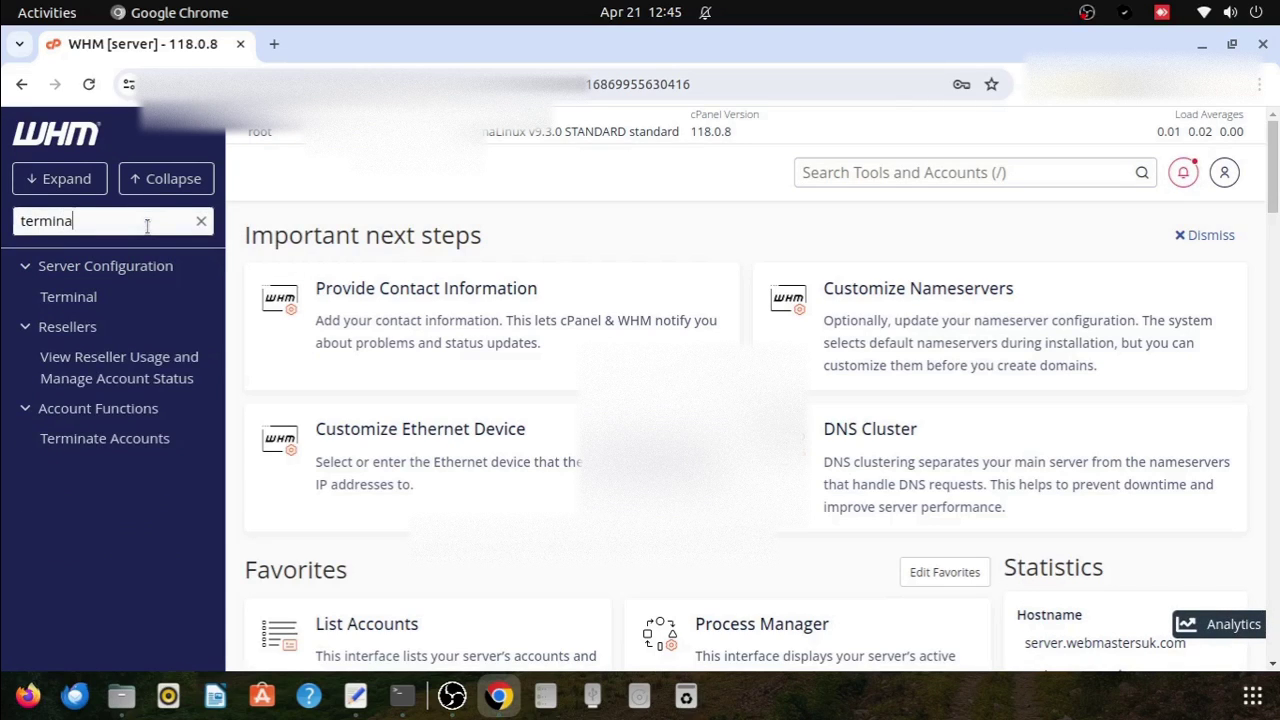
pyautogui.click(70, 298)
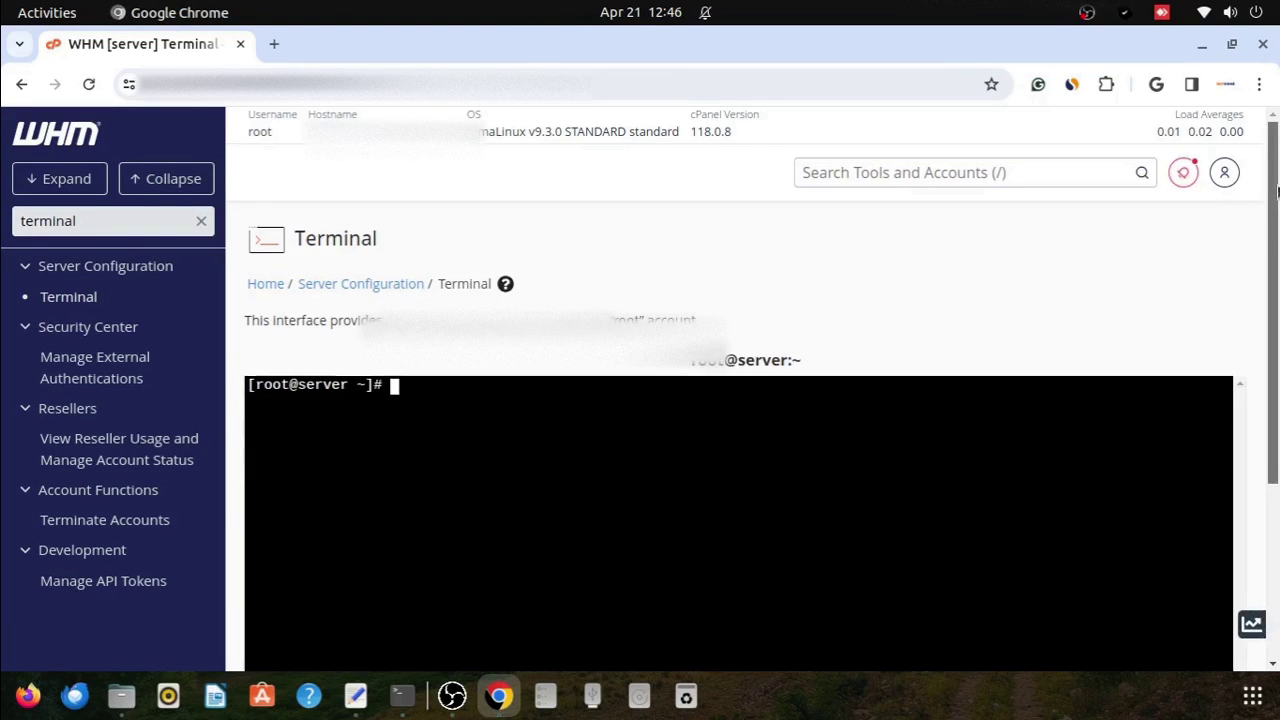
pyautogui.moveTo(1267, 190); pyautogui.dragTo(1267, 314)
pyautogui.scroll(1, 1267, 314)
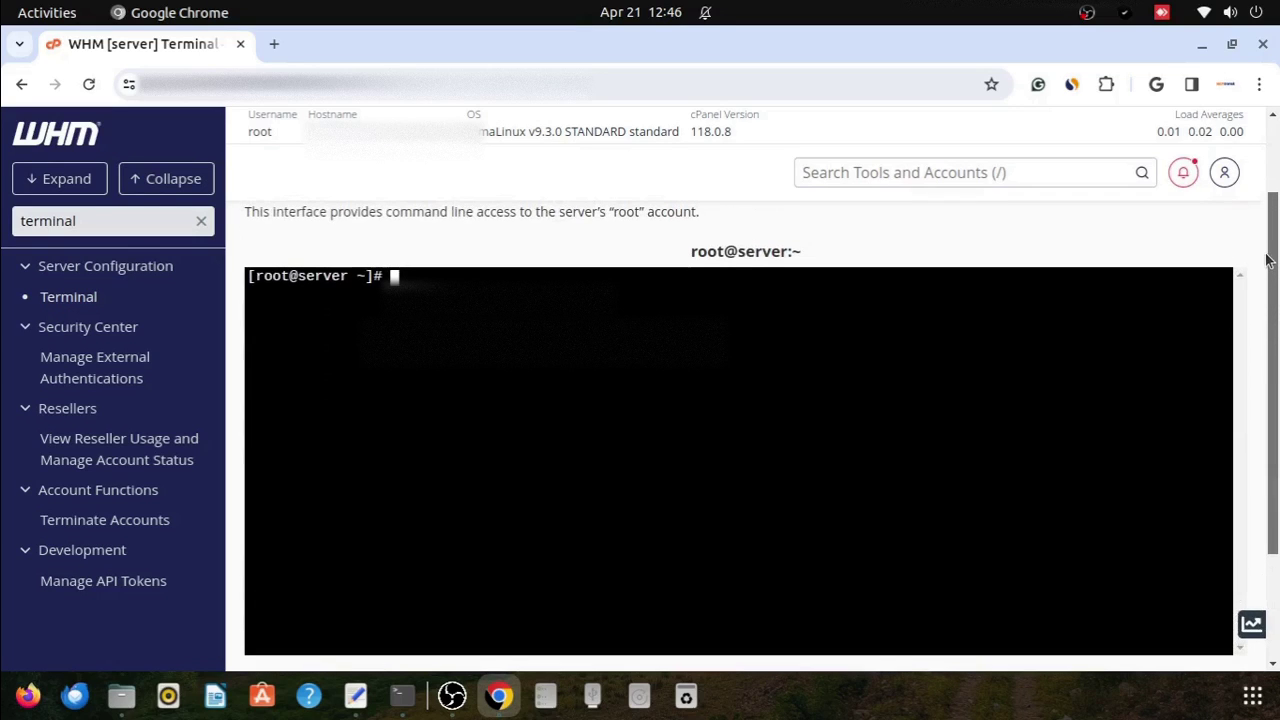
# Step: Run hostnamectl and examine the server's operating system and hardware details
pyautogui.write('hostnamectl')
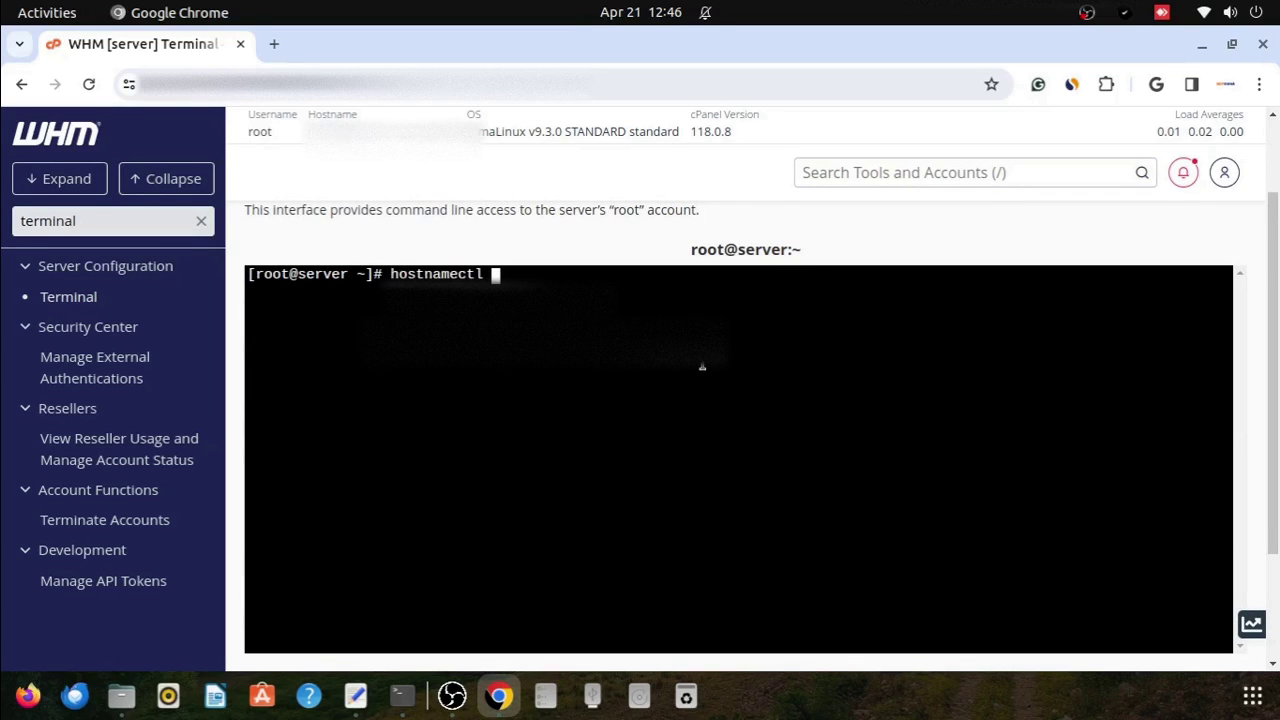
pyautogui.press('Return')
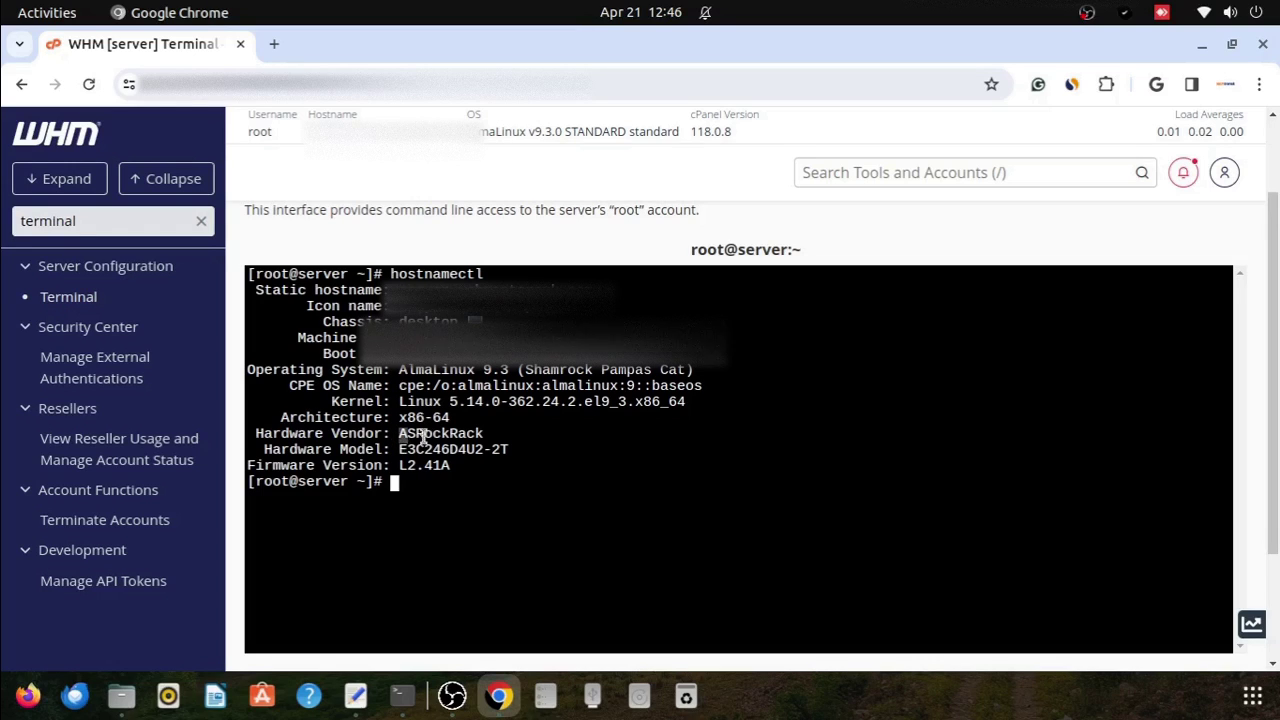
pyautogui.moveTo(424, 437); pyautogui.dragTo(493, 465)
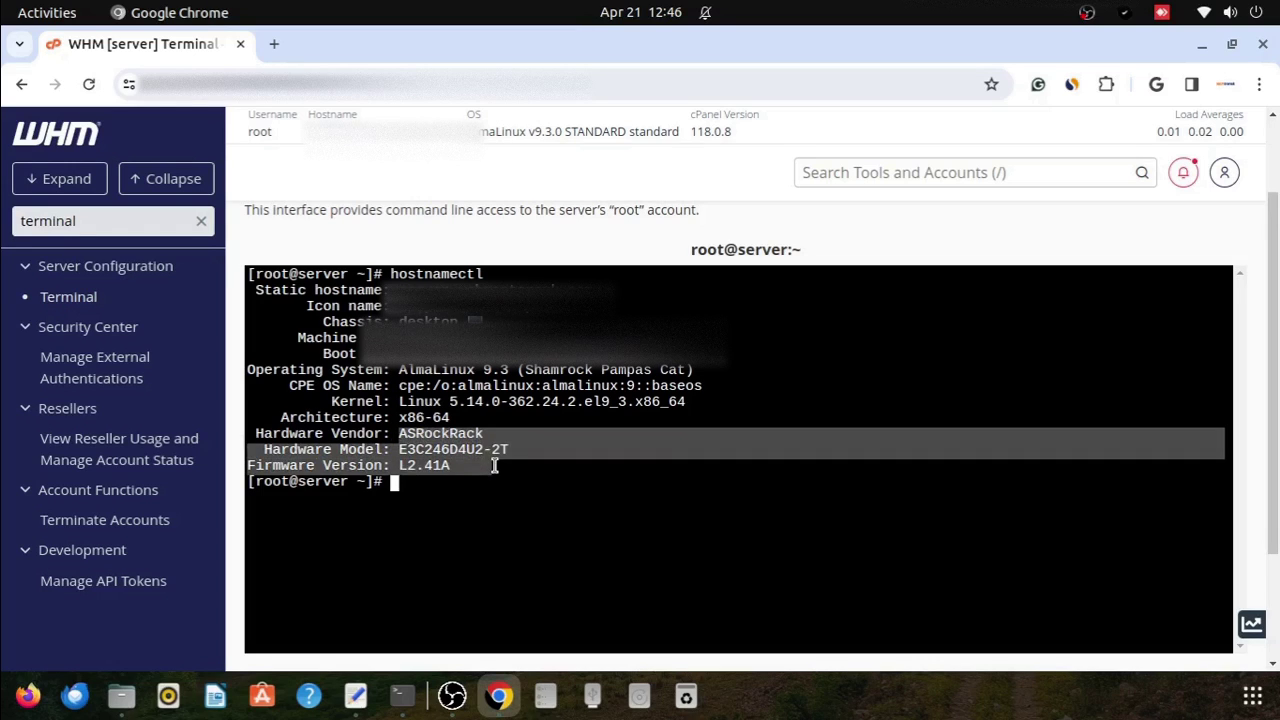
pyautogui.click(532, 487)
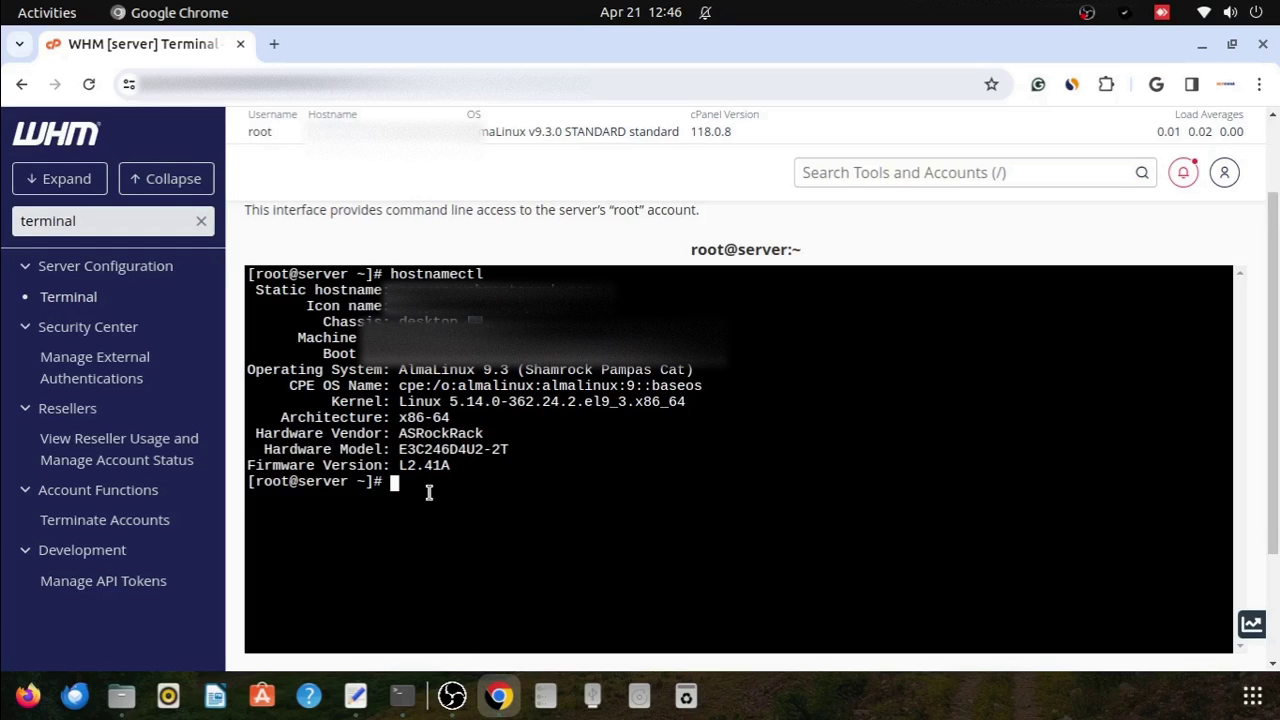
# Step: Clear the terminal output, leaving a few blank prompt lines
pyautogui.write('clear')
pyautogui.press('Return')
pyautogui.press('Return')
pyautogui.press('Return')
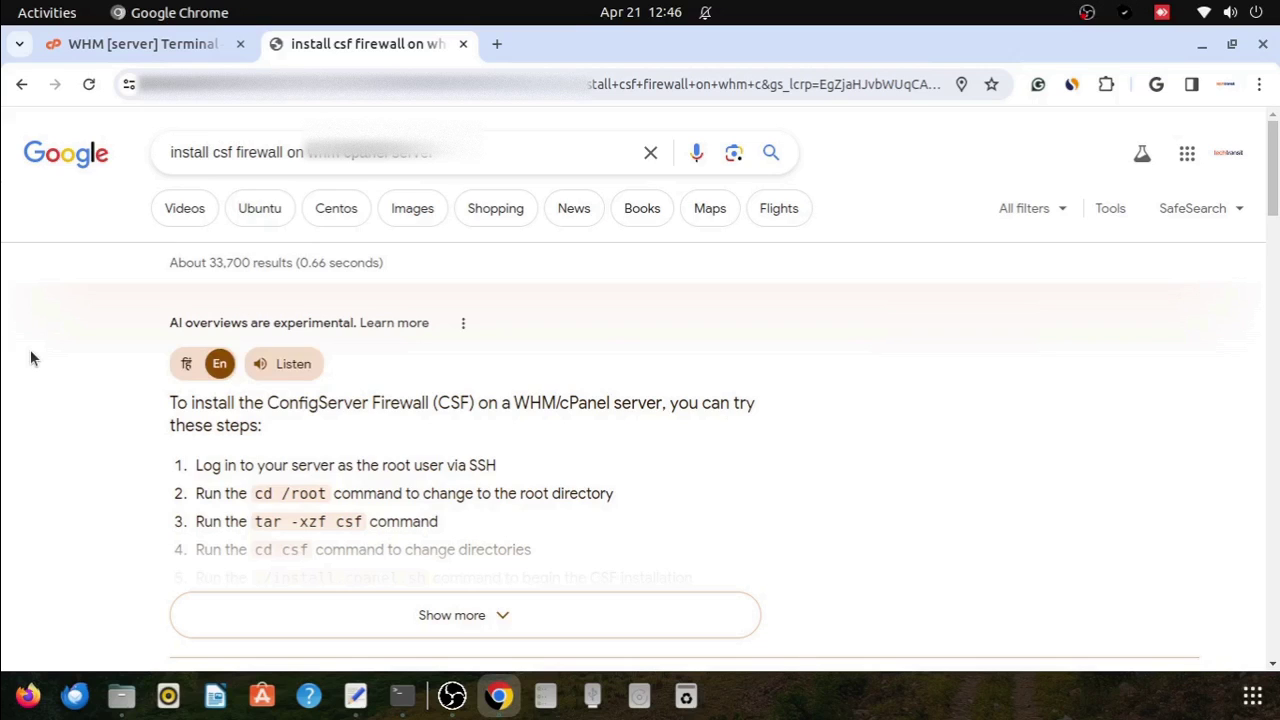
# Step: Open the cPanel documentation result "Additional Security Software" from the Google results in a separate tab
pyautogui.scroll(-6, 31, 352)
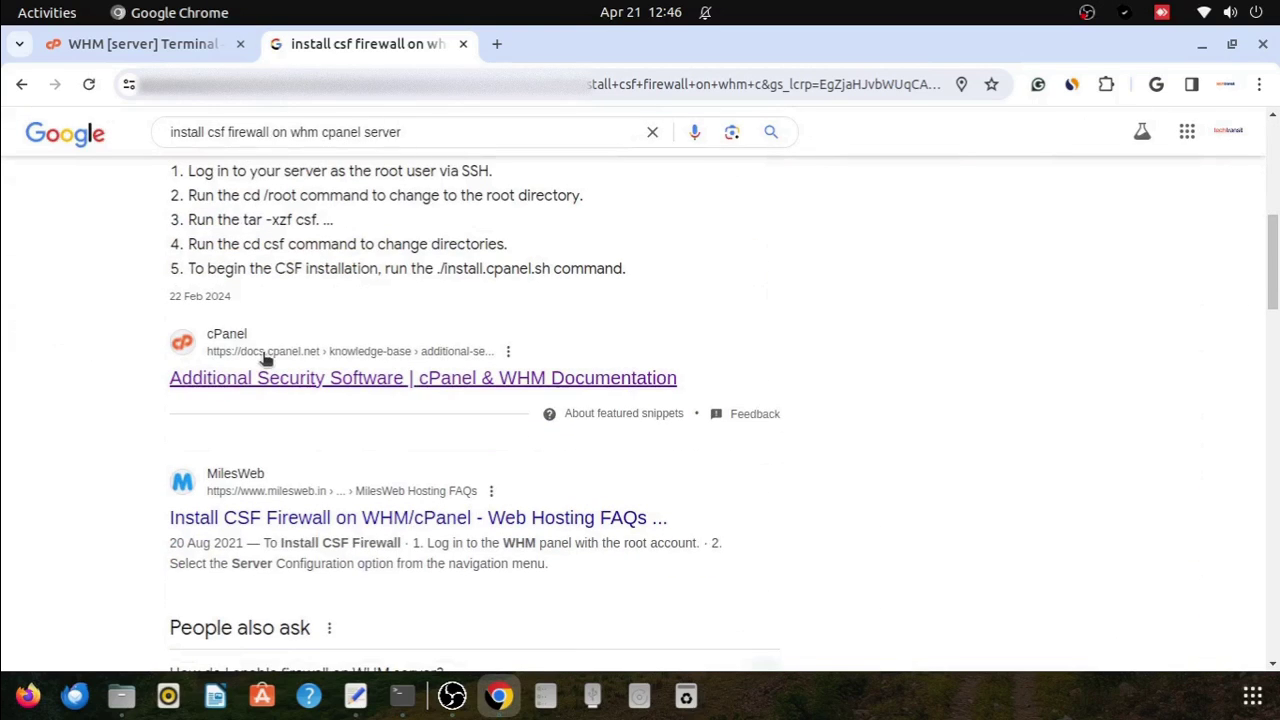
pyautogui.rightClick(268, 390)
pyautogui.click(300, 404)
pyautogui.click(540, 44)
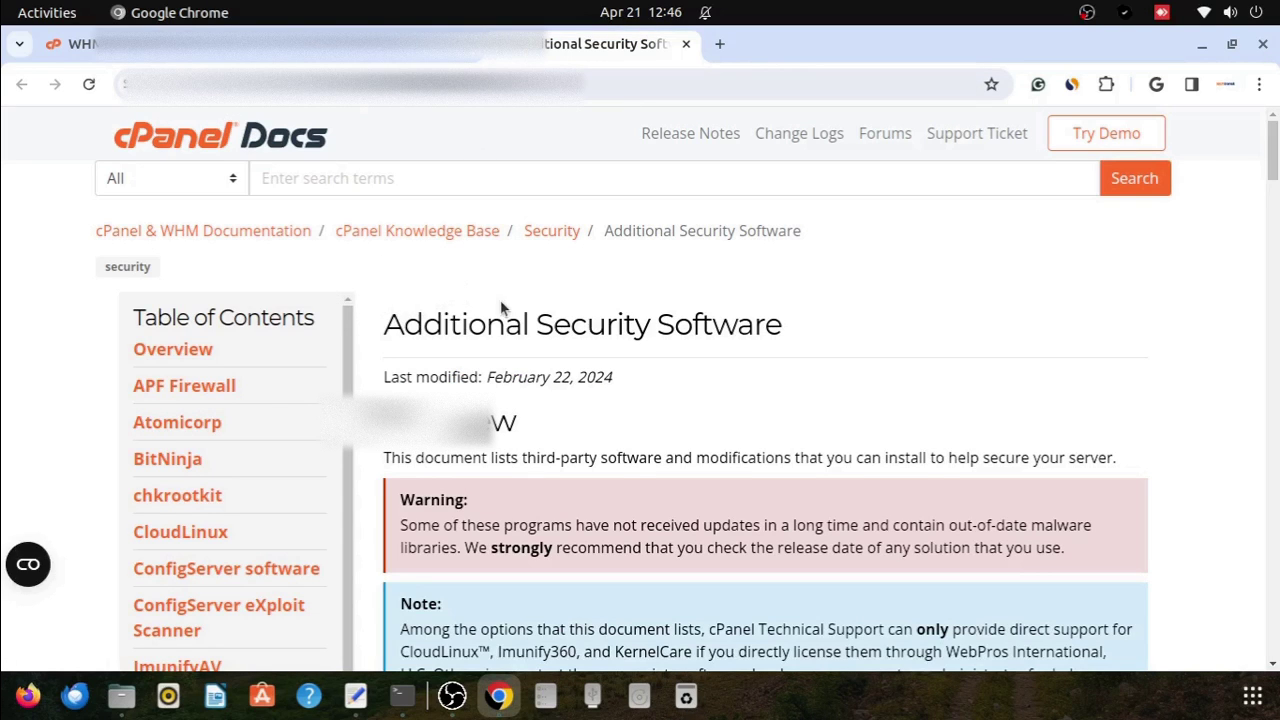
# Step: Look through the Additional Security Software page for the ConfigServer software section
pyautogui.moveTo(378, 332); pyautogui.dragTo(800, 332)
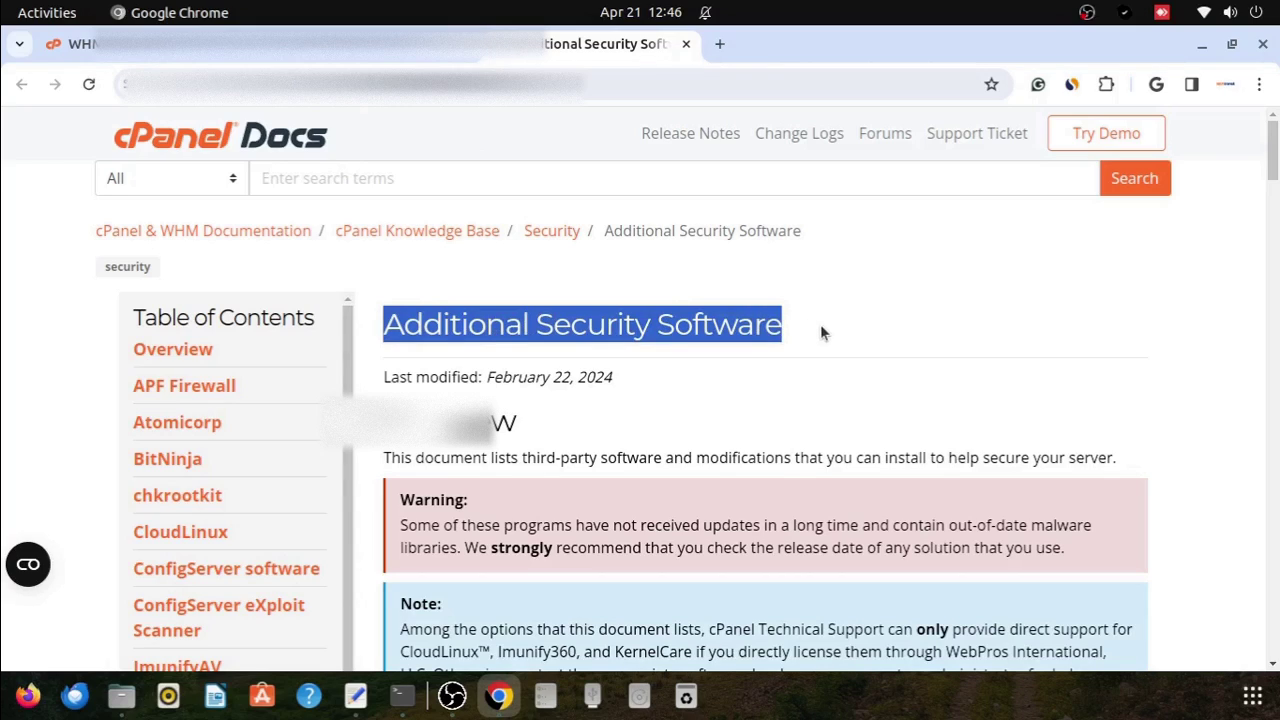
pyautogui.click(624, 365)
pyautogui.scroll(-5, 624, 365)
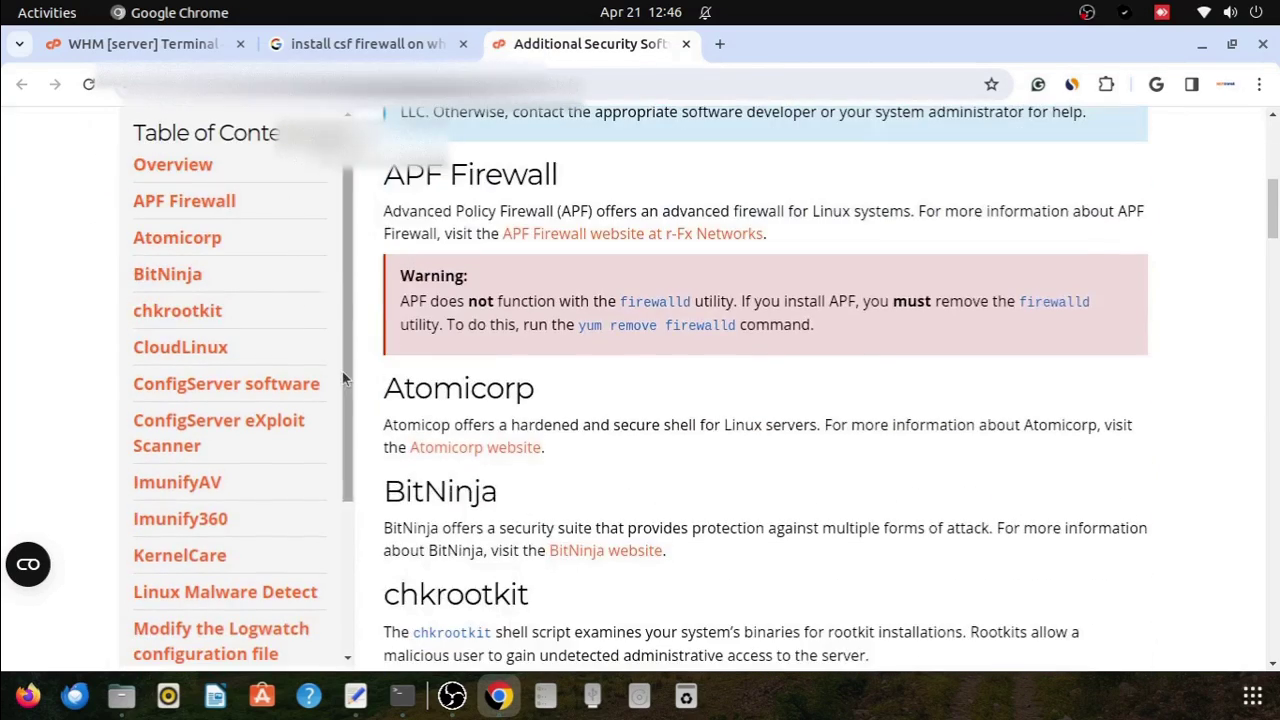
pyautogui.scroll(-3, 342, 371)
pyautogui.scroll(-8, 410, 371)
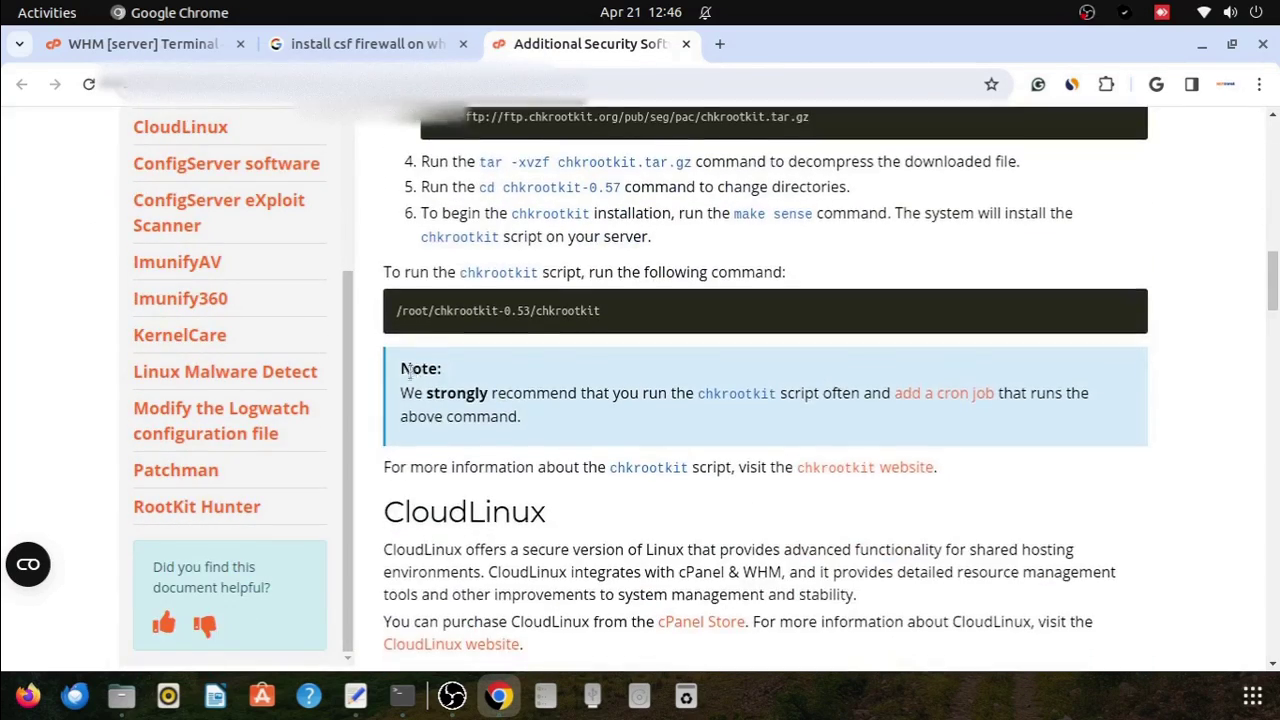
pyautogui.scroll(-6, 410, 371)
pyautogui.scroll(2, 410, 375)
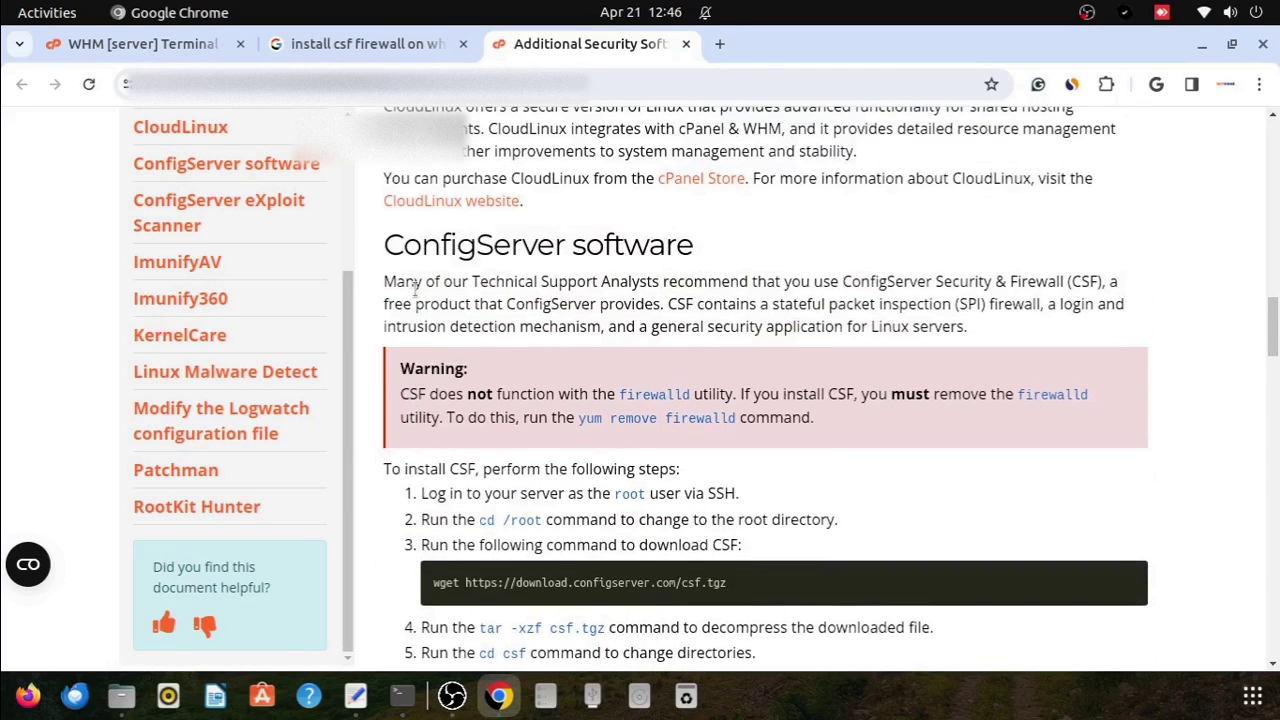
pyautogui.moveTo(383, 247); pyautogui.dragTo(716, 250)
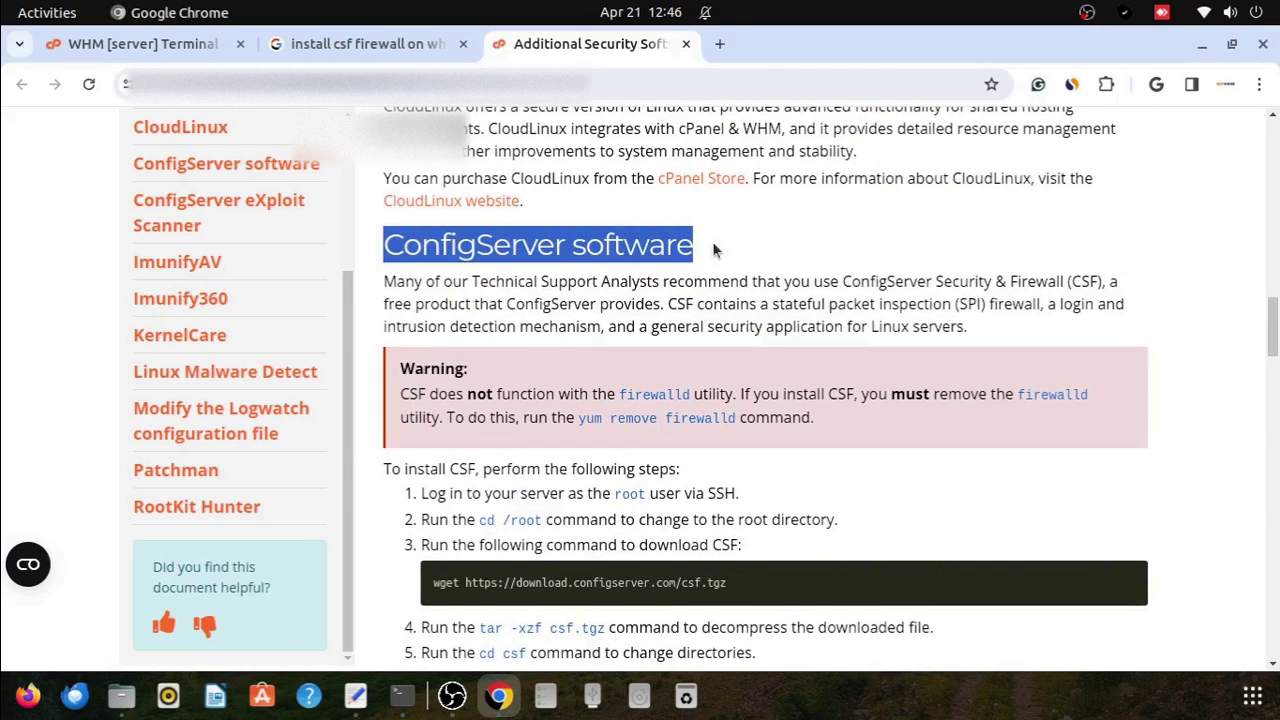
pyautogui.click(728, 241)
pyautogui.scroll(-2, 728, 241)
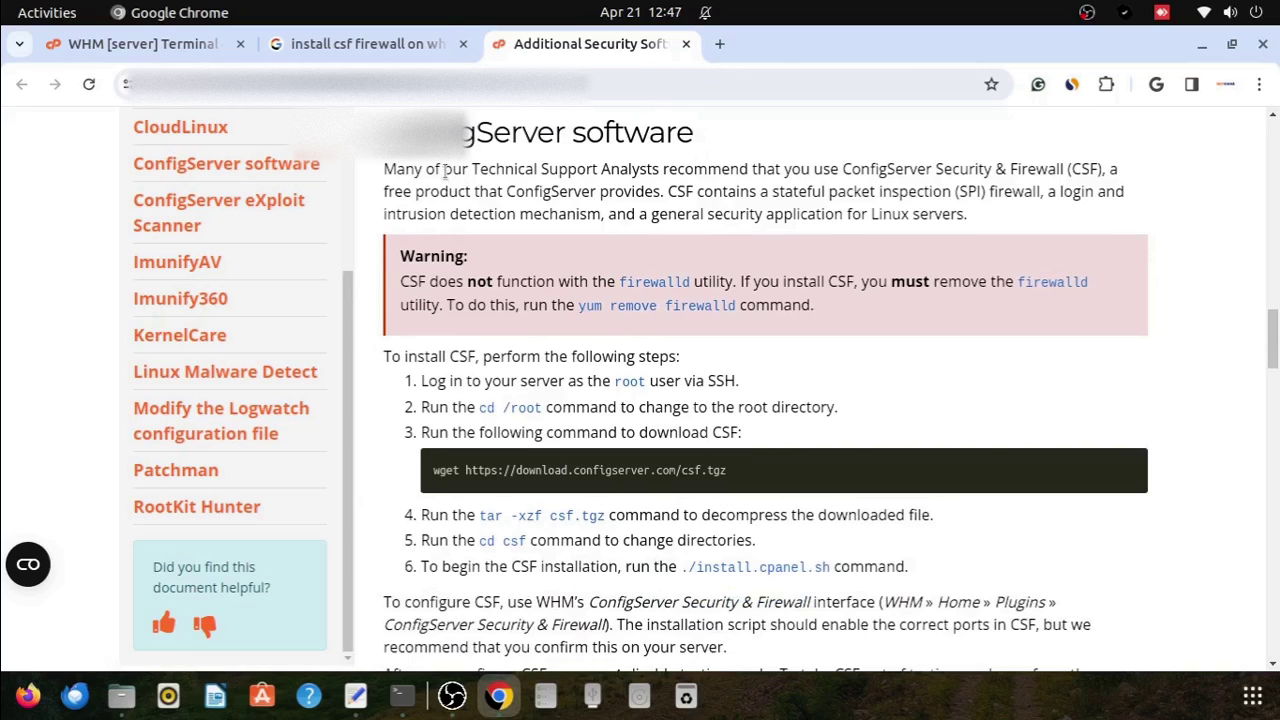
# Step: Read the ConfigServer Security & Firewall description and the warning about the firewalld utility
pyautogui.moveTo(444, 172); pyautogui.dragTo(929, 172)
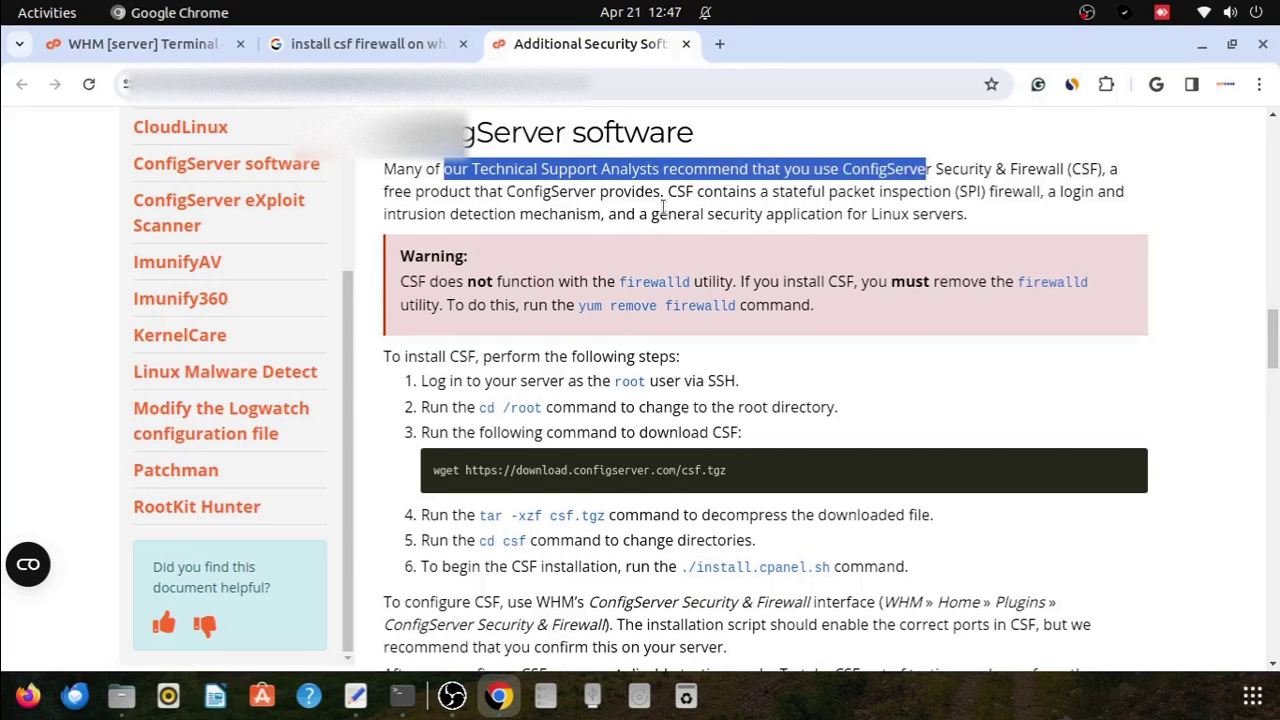
pyautogui.moveTo(548, 191); pyautogui.dragTo(706, 214)
pyautogui.click(788, 236)
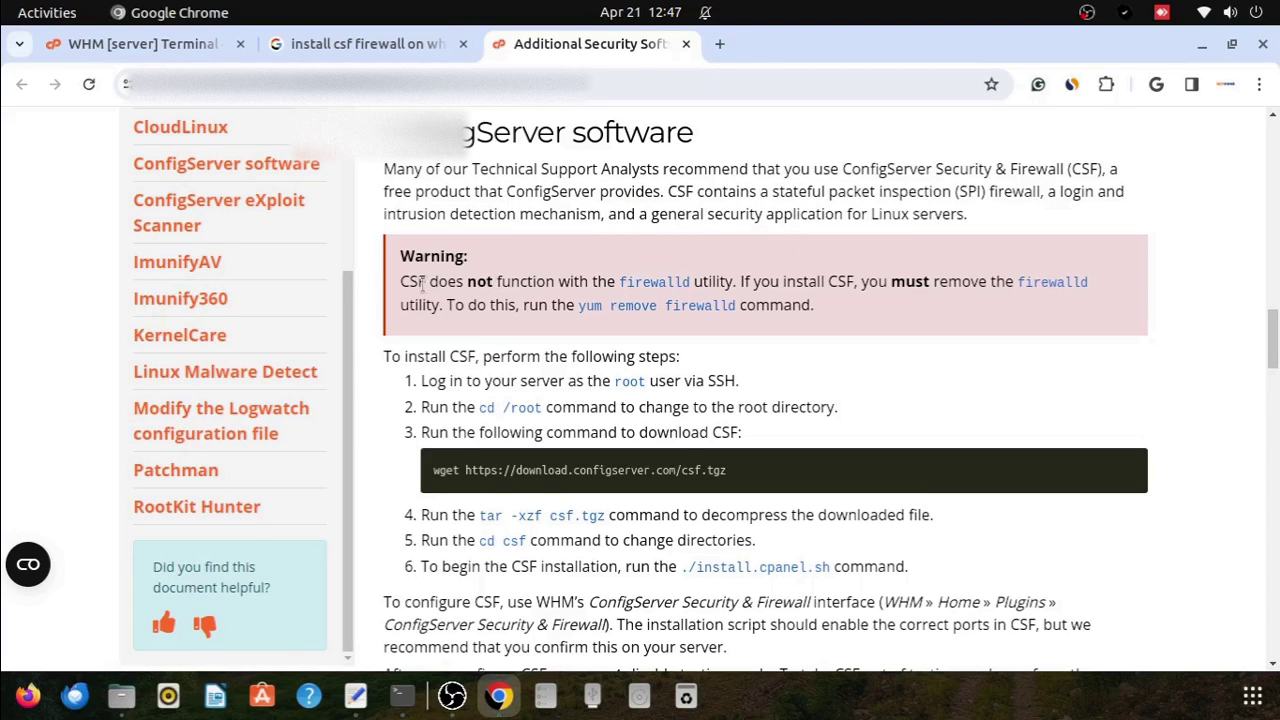
pyautogui.moveTo(400, 284); pyautogui.dragTo(712, 284)
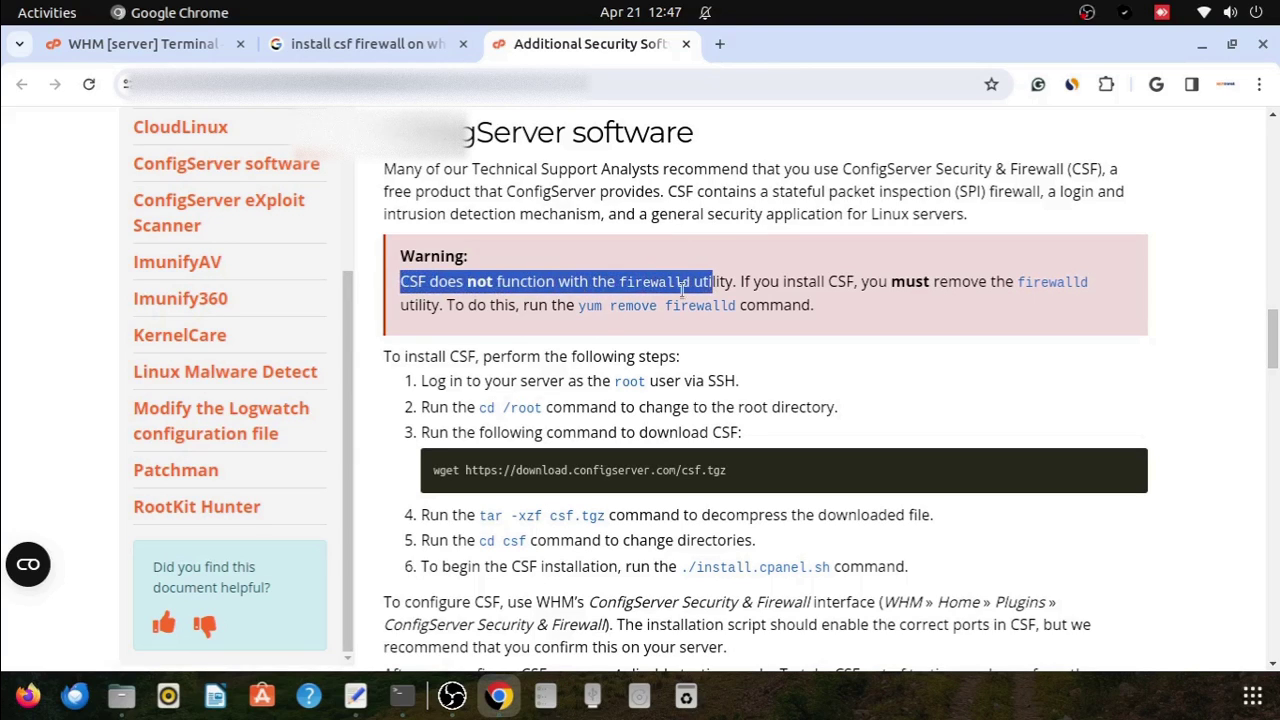
pyautogui.click(579, 299)
pyautogui.moveTo(614, 284); pyautogui.dragTo(699, 284)
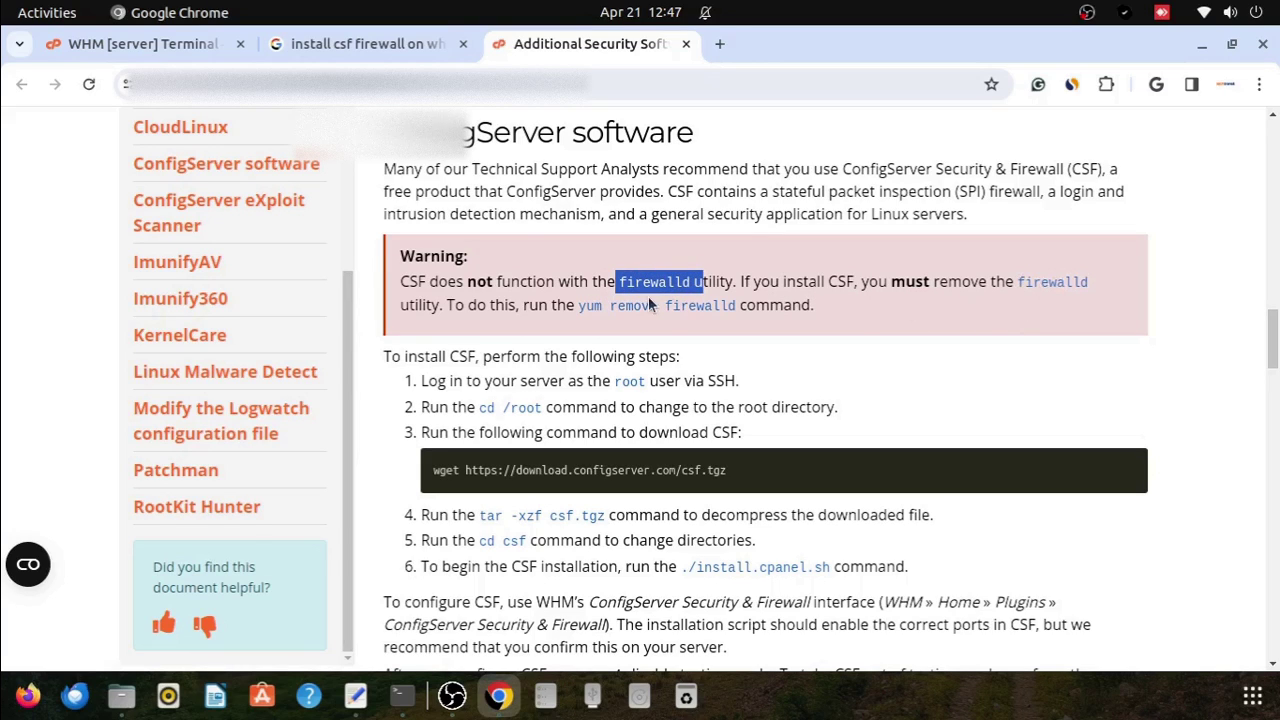
# Step: Return to the WHM Terminal and check the firewalld package's availability with "yum list firewalld"
pyautogui.click(202, 47)
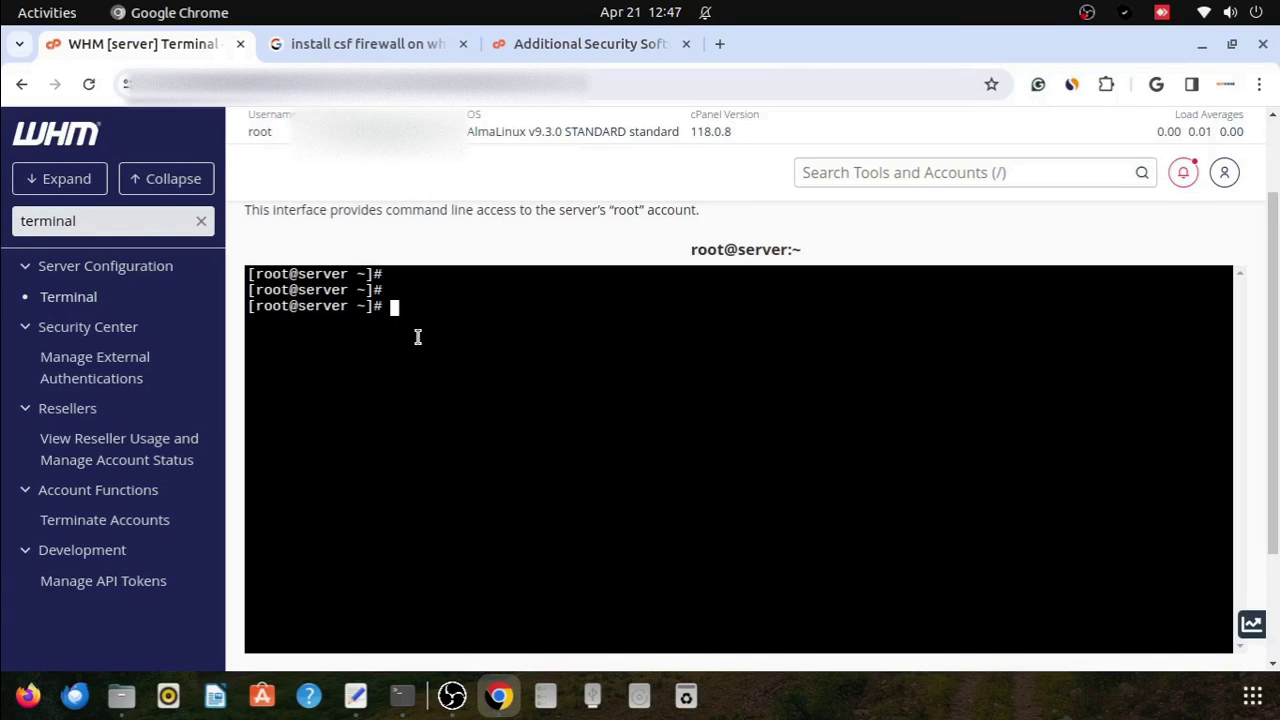
pyautogui.write('yum lis')
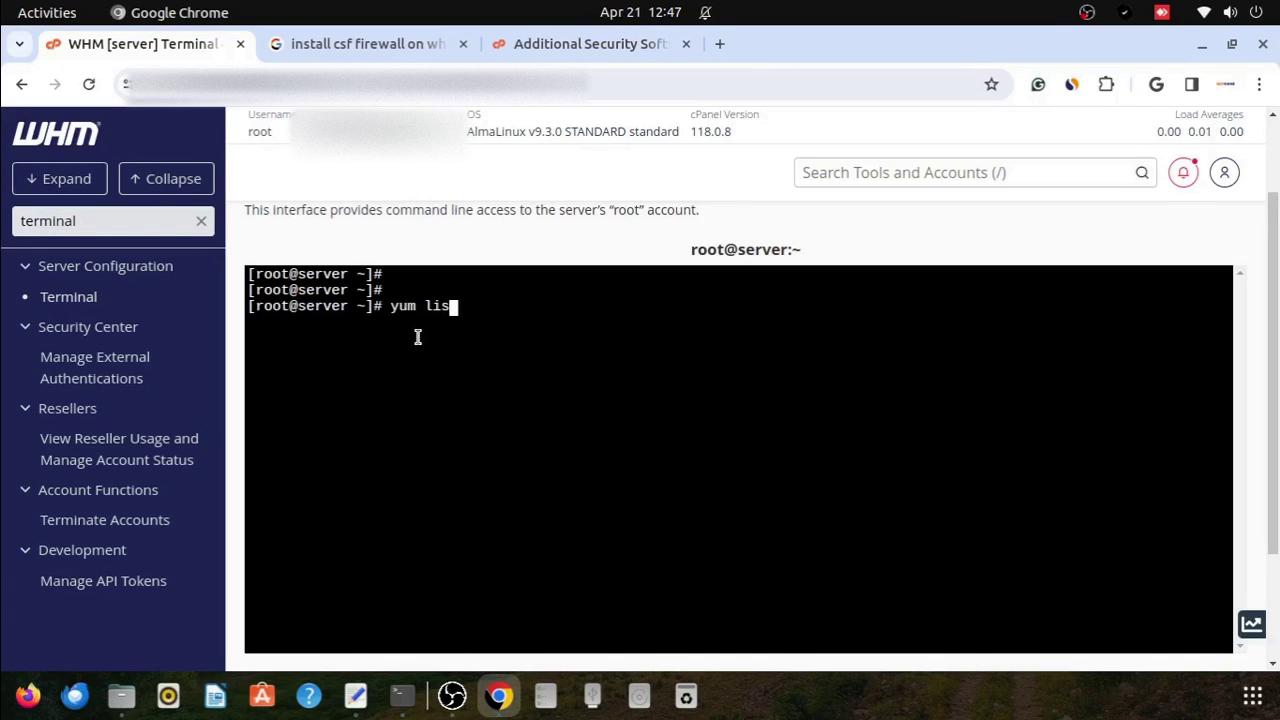
pyautogui.write('t fireall')
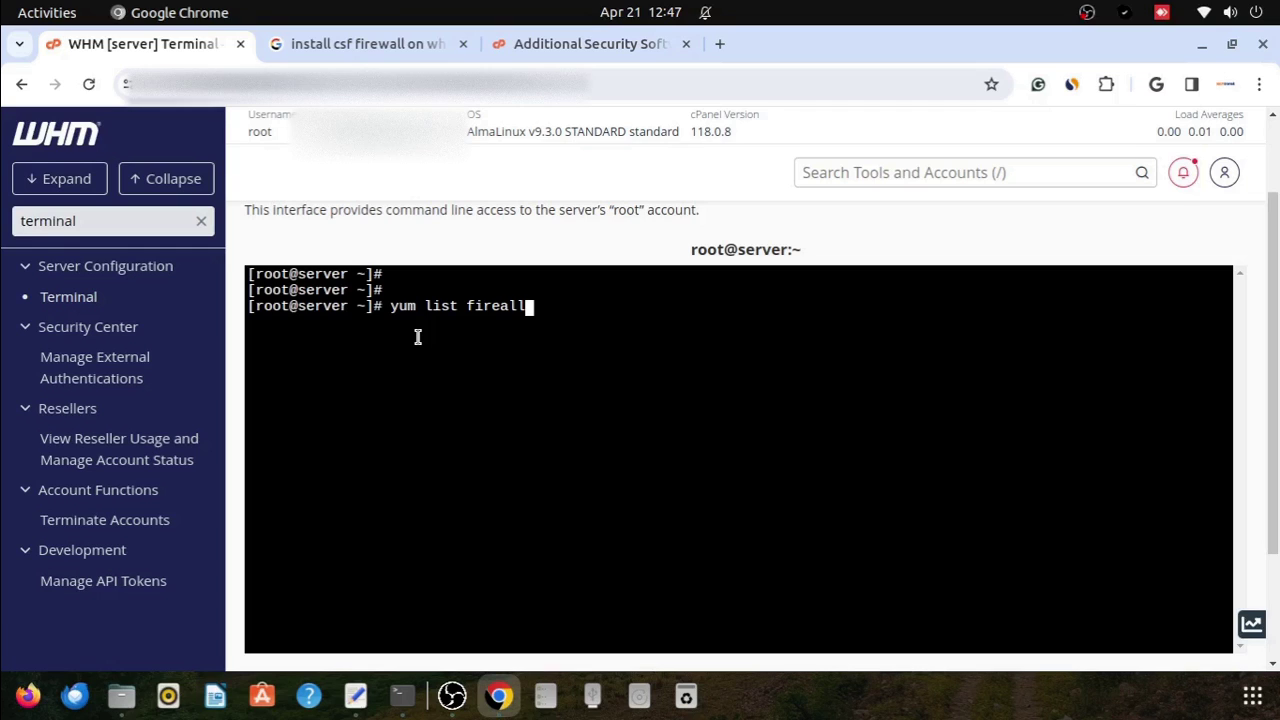
pyautogui.press('BackSpace')
pyautogui.press('BackSpace')
pyautogui.write('walld')
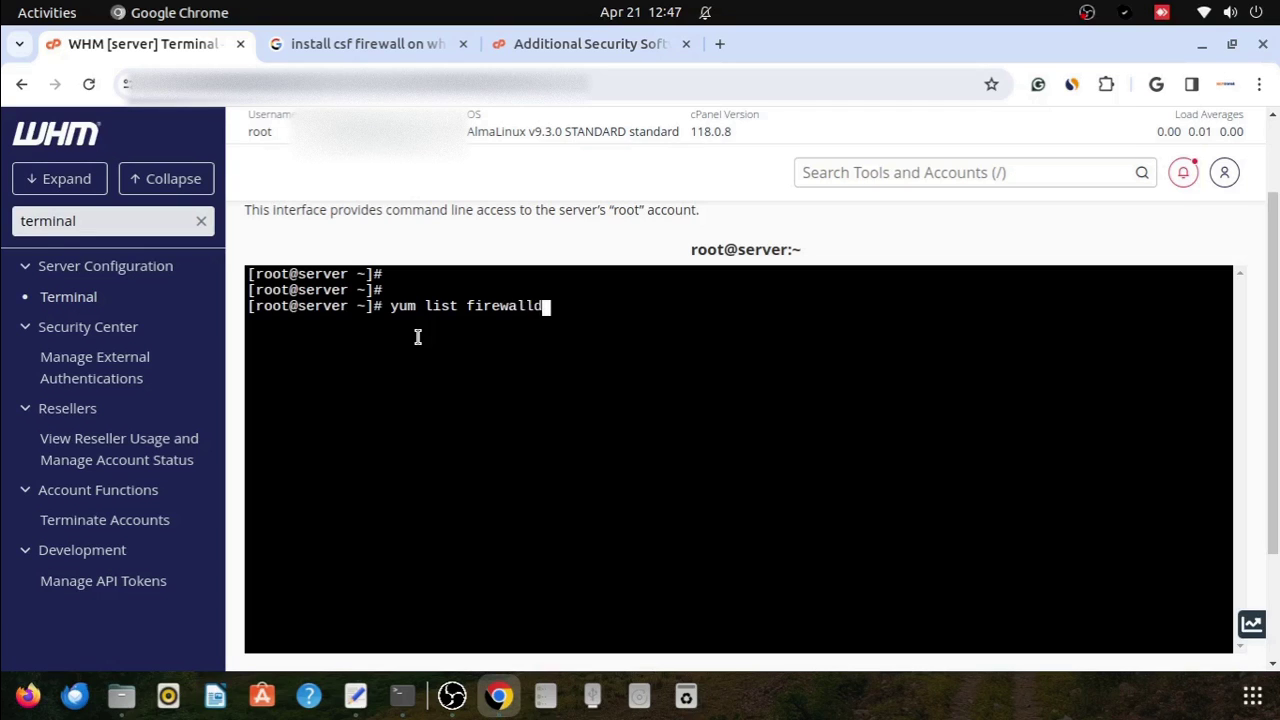
pyautogui.press('Return')
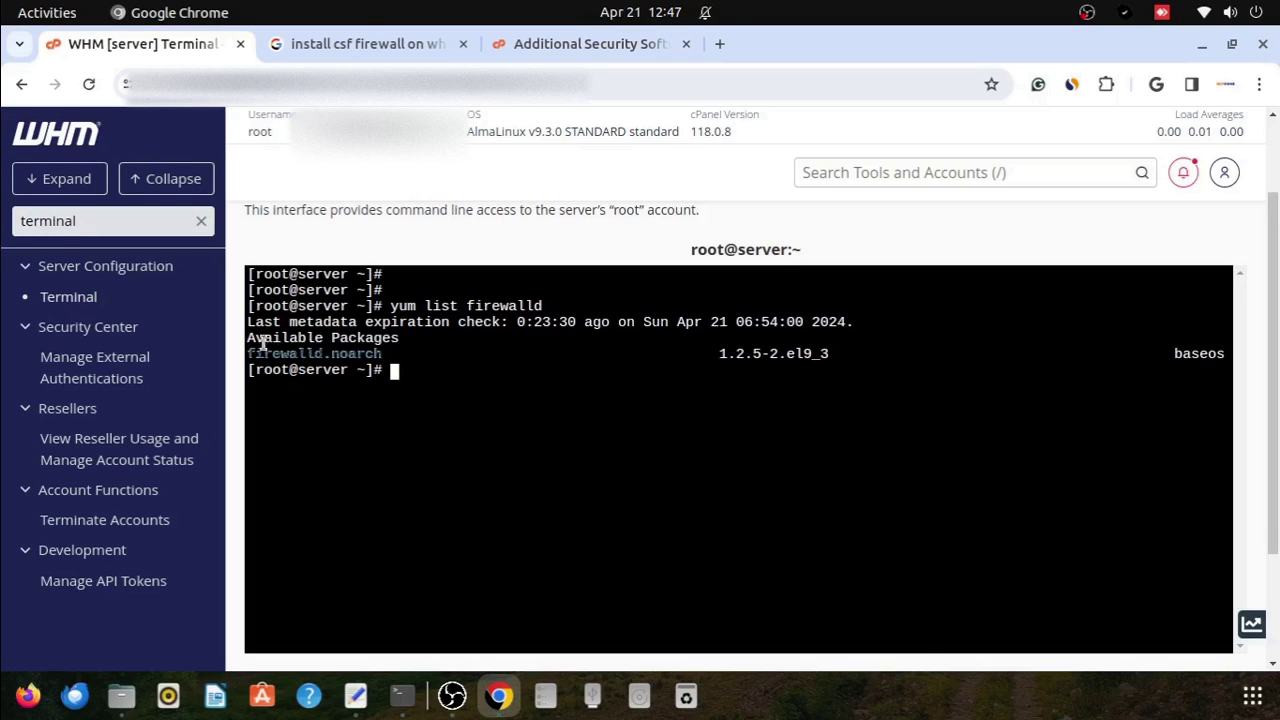
pyautogui.moveTo(250, 342); pyautogui.dragTo(427, 343)
pyautogui.click(454, 354)
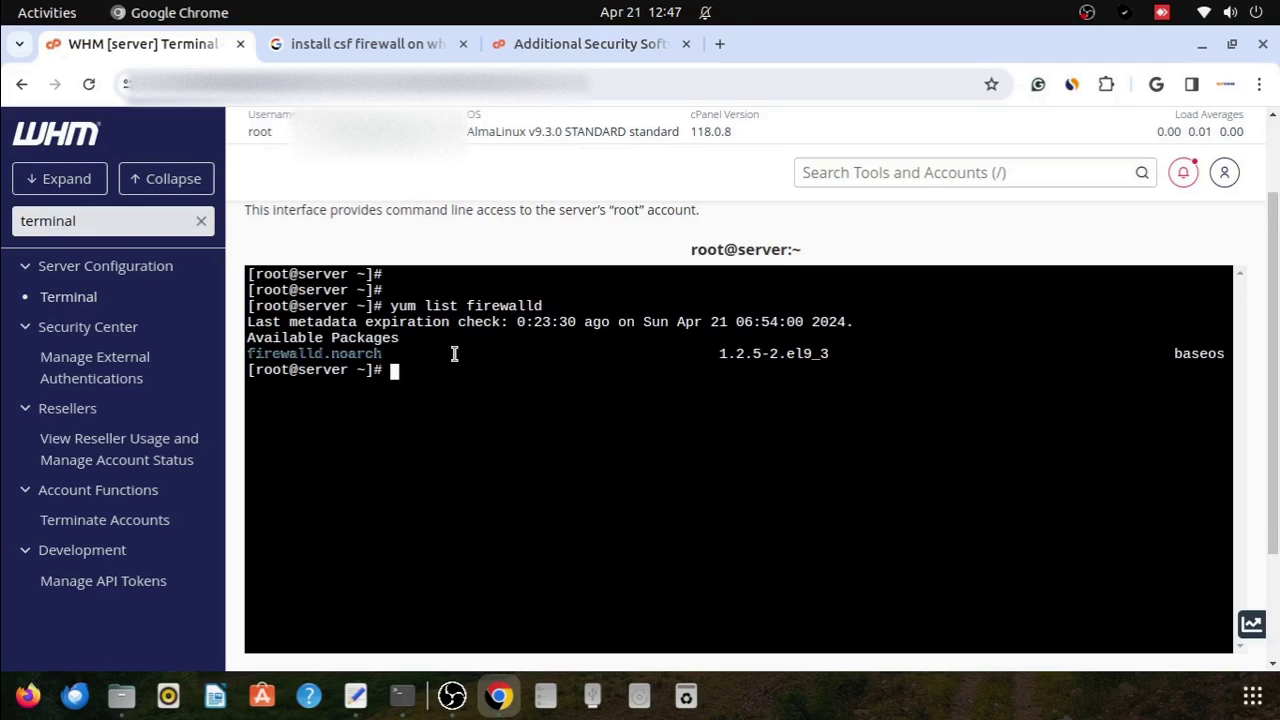
# Step: Check whether firewalld is installed by running "rpm -q firewalld"
pyautogui.write('rpm -q firewalld')
pyautogui.press('Return')
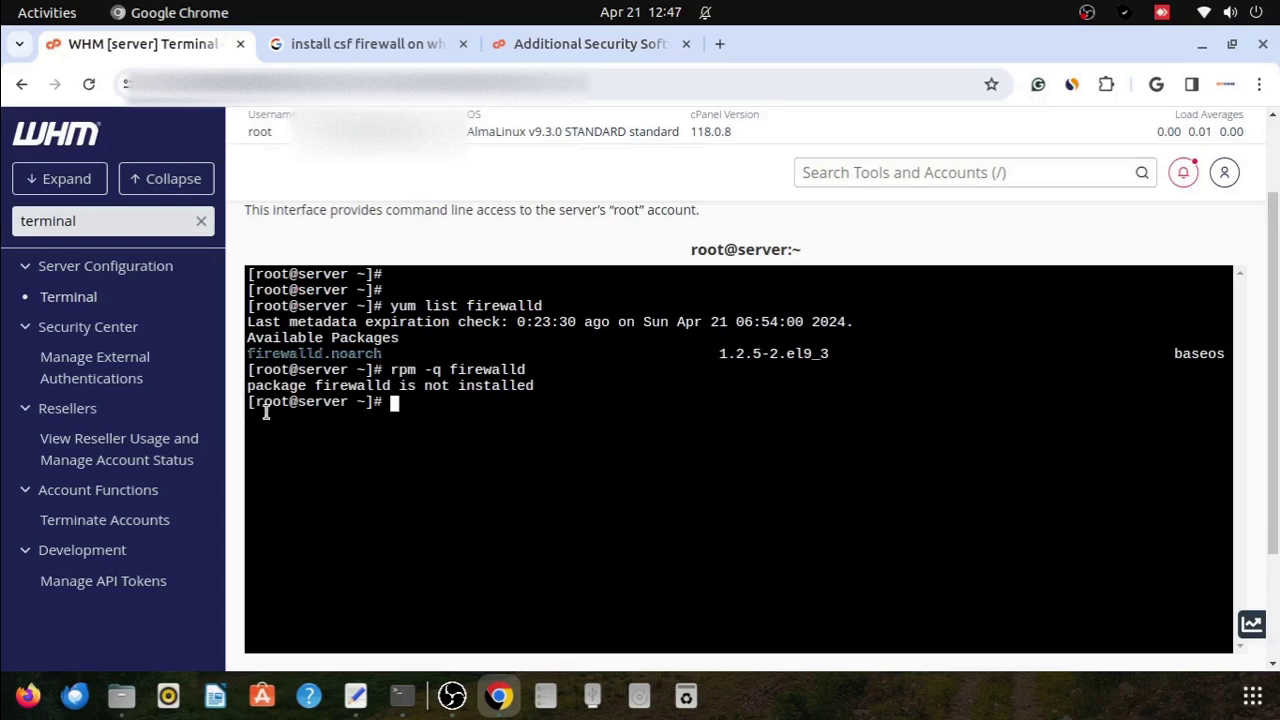
pyautogui.moveTo(250, 386); pyautogui.dragTo(522, 386)
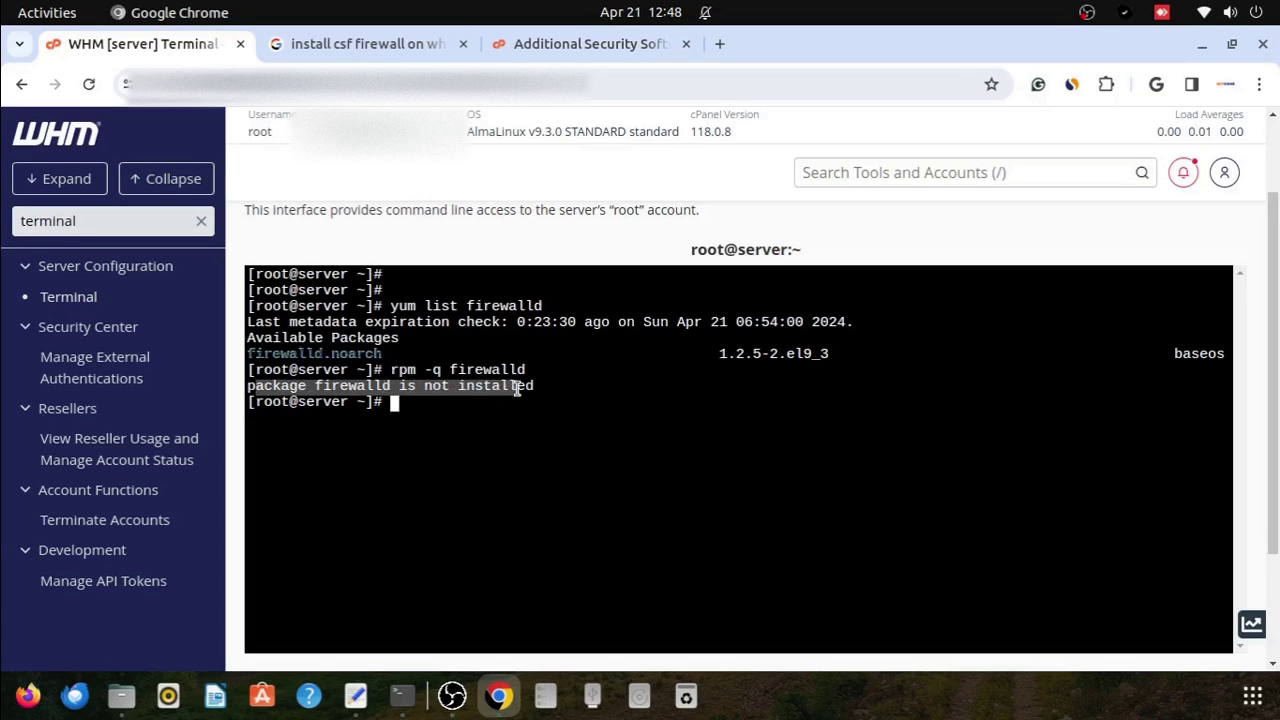
pyautogui.click(520, 411)
# Step: Return to the cPanel documentation and read the CSF installation steps on logging in as root and changing directory
pyautogui.click(522, 45)
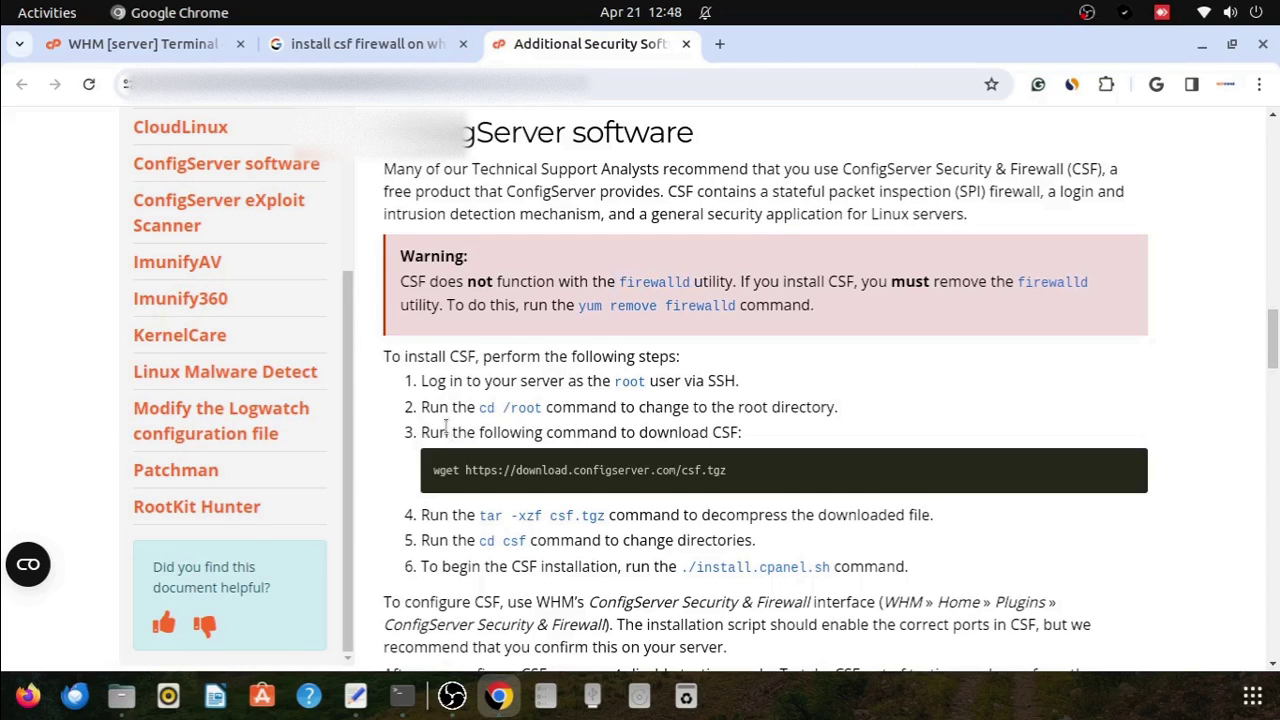
pyautogui.moveTo(440, 408); pyautogui.dragTo(552, 410)
pyautogui.click(627, 426)
pyautogui.moveTo(488, 382); pyautogui.dragTo(704, 381)
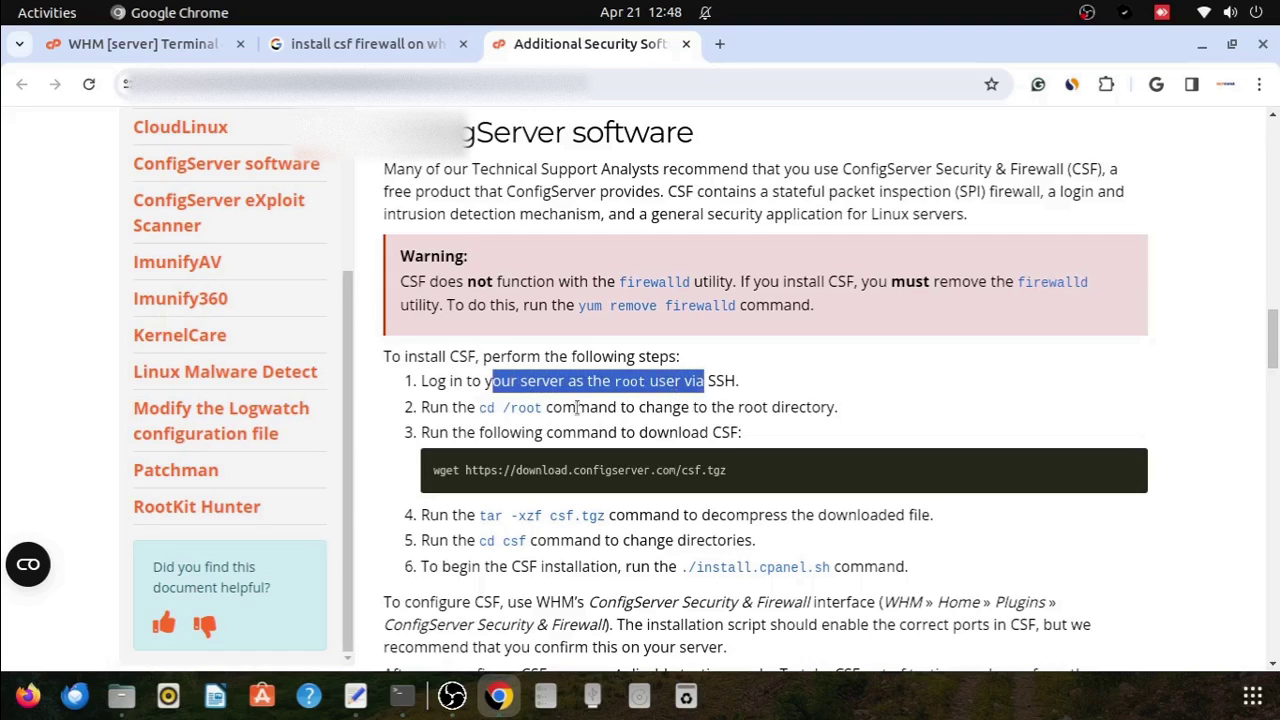
# Step: Check which user the WHM Terminal session runs as with "whoami"
pyautogui.click(148, 44)
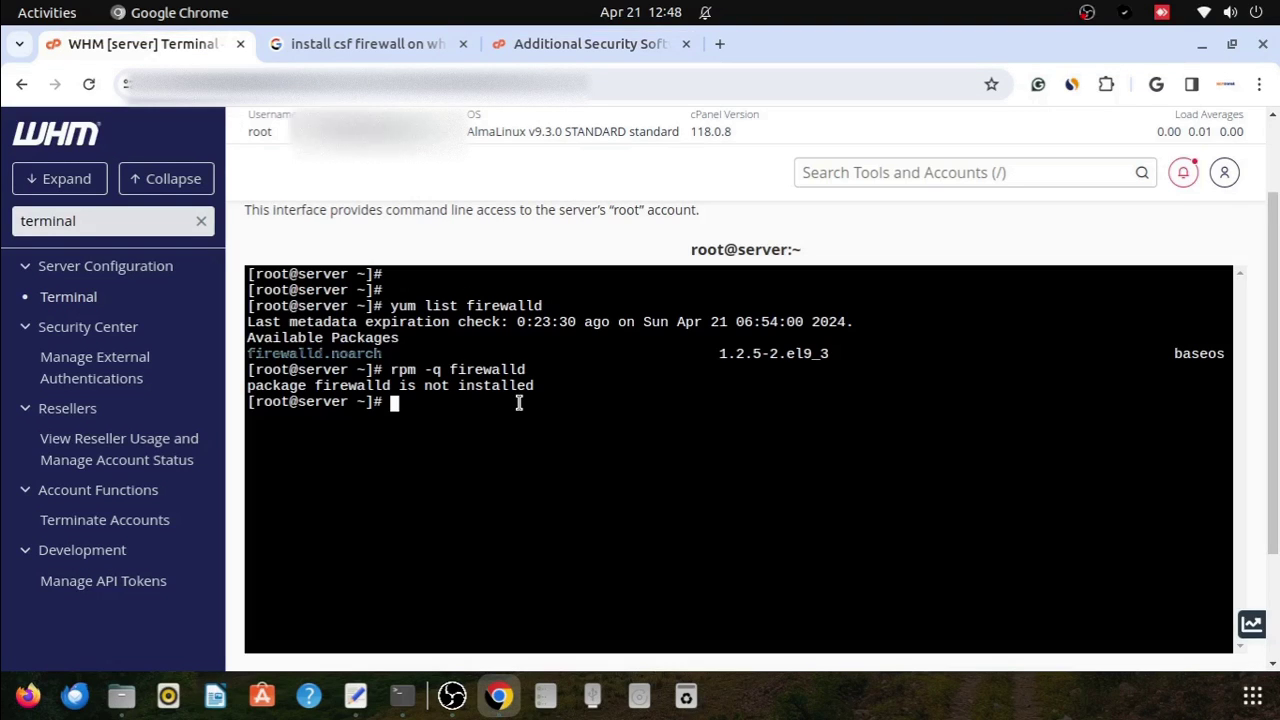
pyautogui.write('whoami')
pyautogui.press('Return')
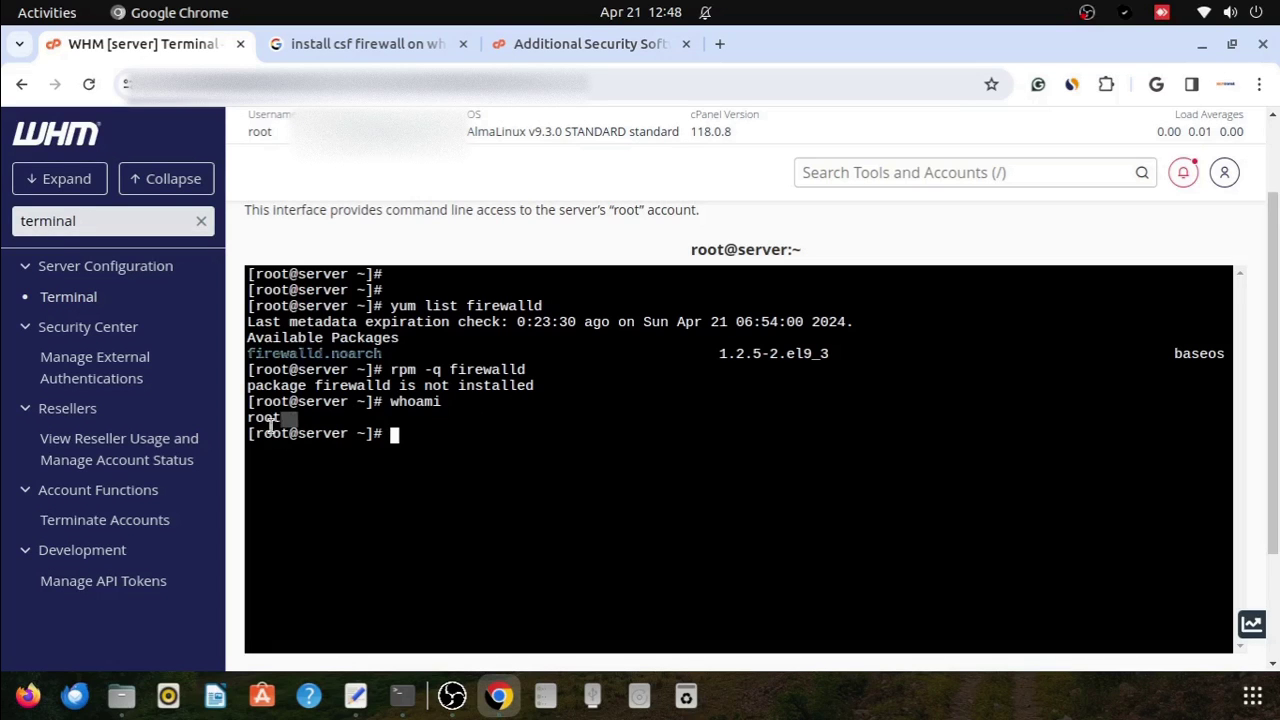
pyautogui.moveTo(296, 420); pyautogui.dragTo(259, 425)
# Step: Close the Google search results page and read the "cd /root" step in the cPanel documentation
pyautogui.click(525, 45)
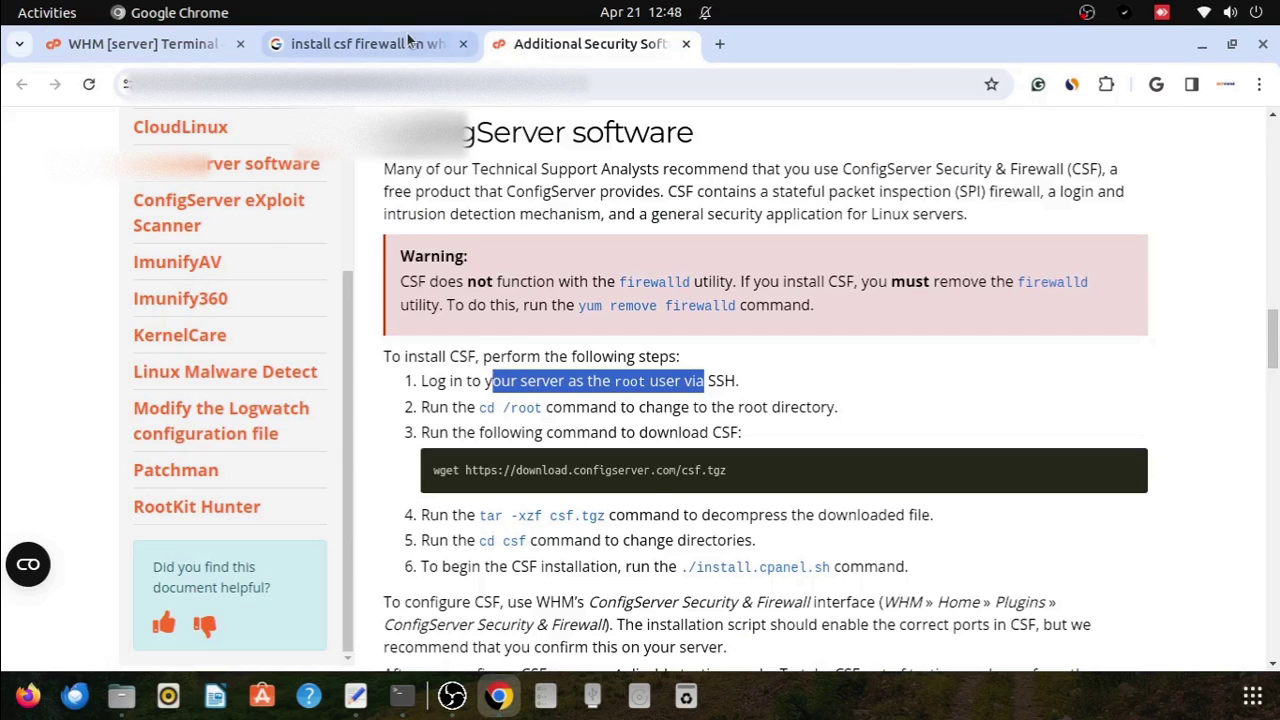
pyautogui.click(450, 45)
pyautogui.click(463, 44)
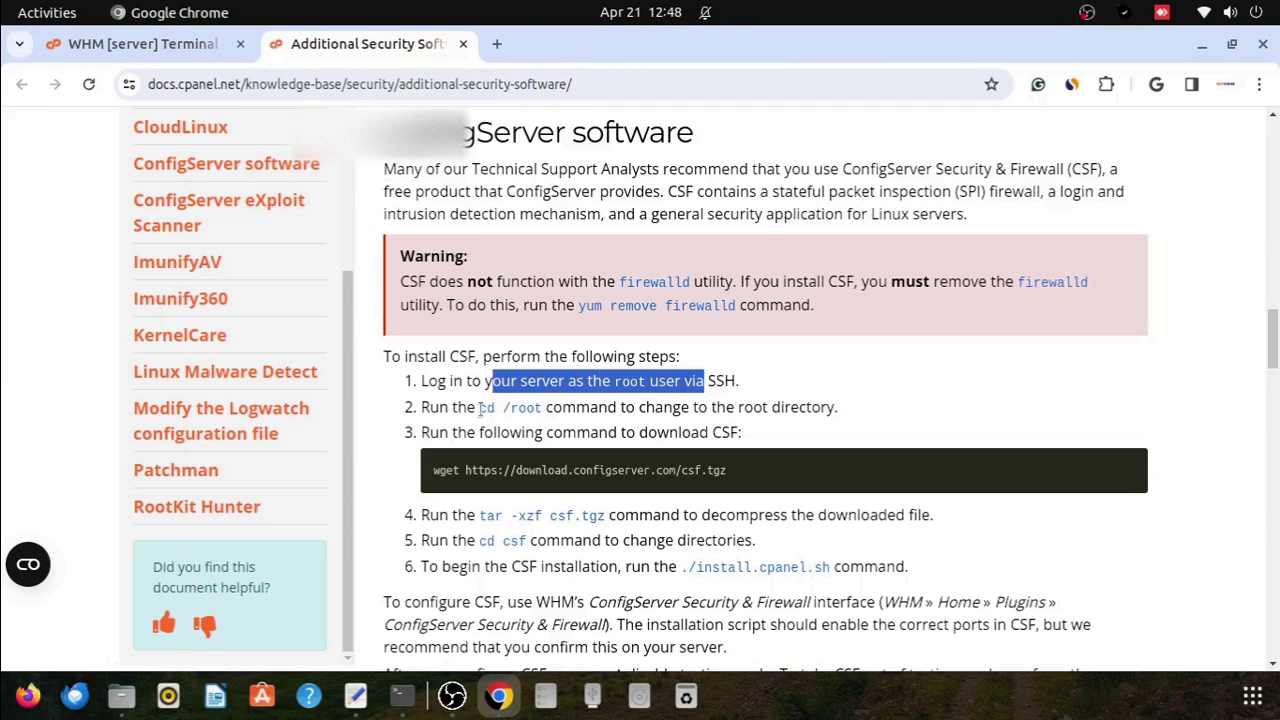
pyautogui.moveTo(455, 408); pyautogui.dragTo(560, 410)
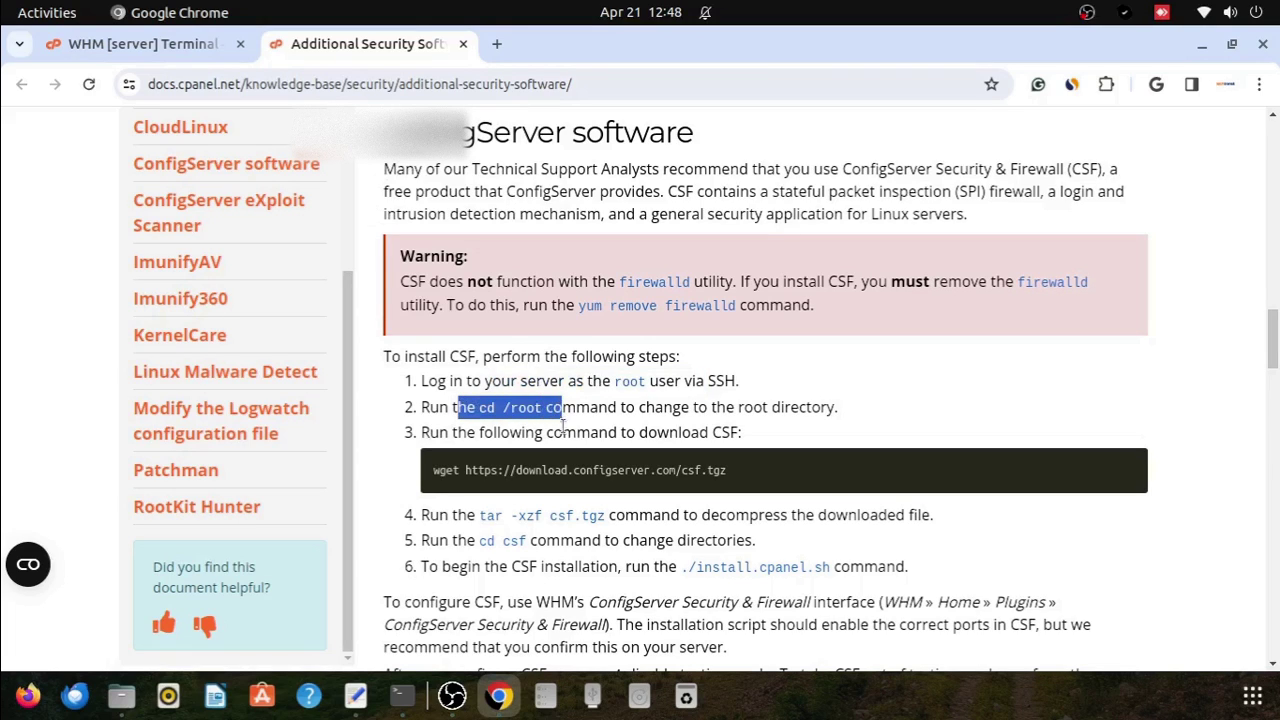
pyautogui.click(566, 436)
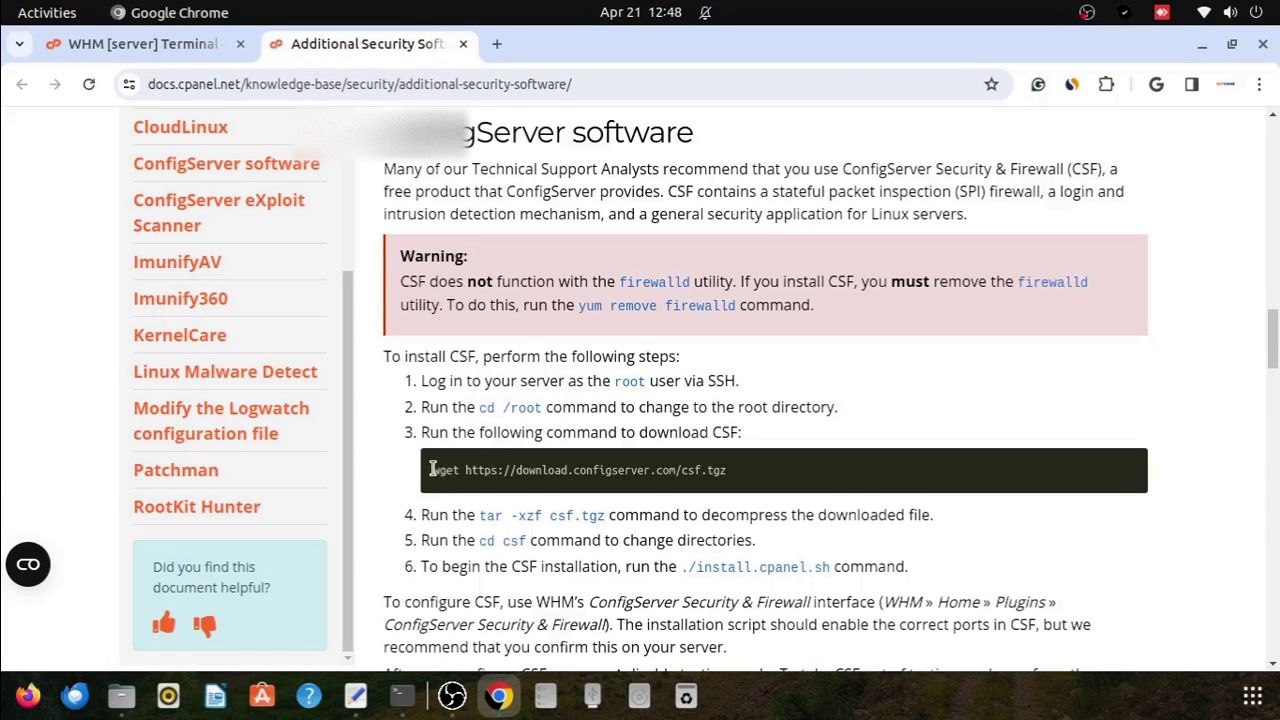
pyautogui.moveTo(433, 469); pyautogui.dragTo(714, 470)
pyautogui.rightClick(706, 470)
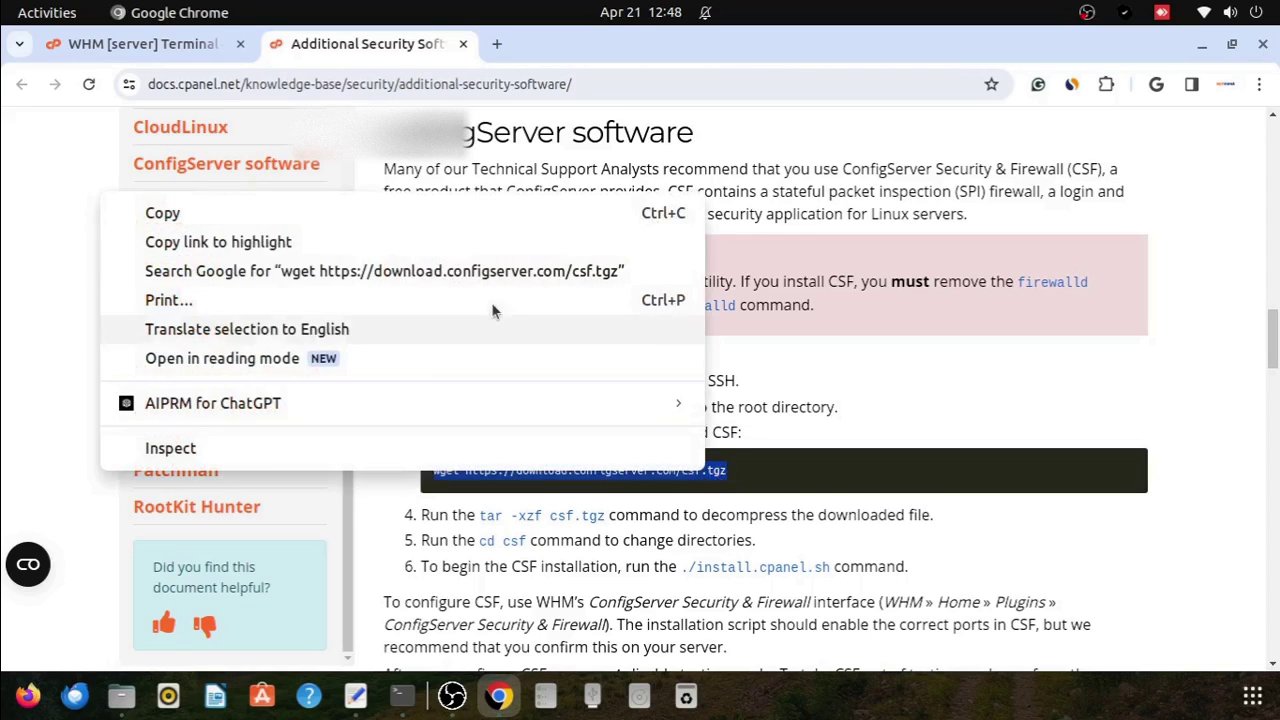
pyautogui.click(371, 218)
pyautogui.click(143, 44)
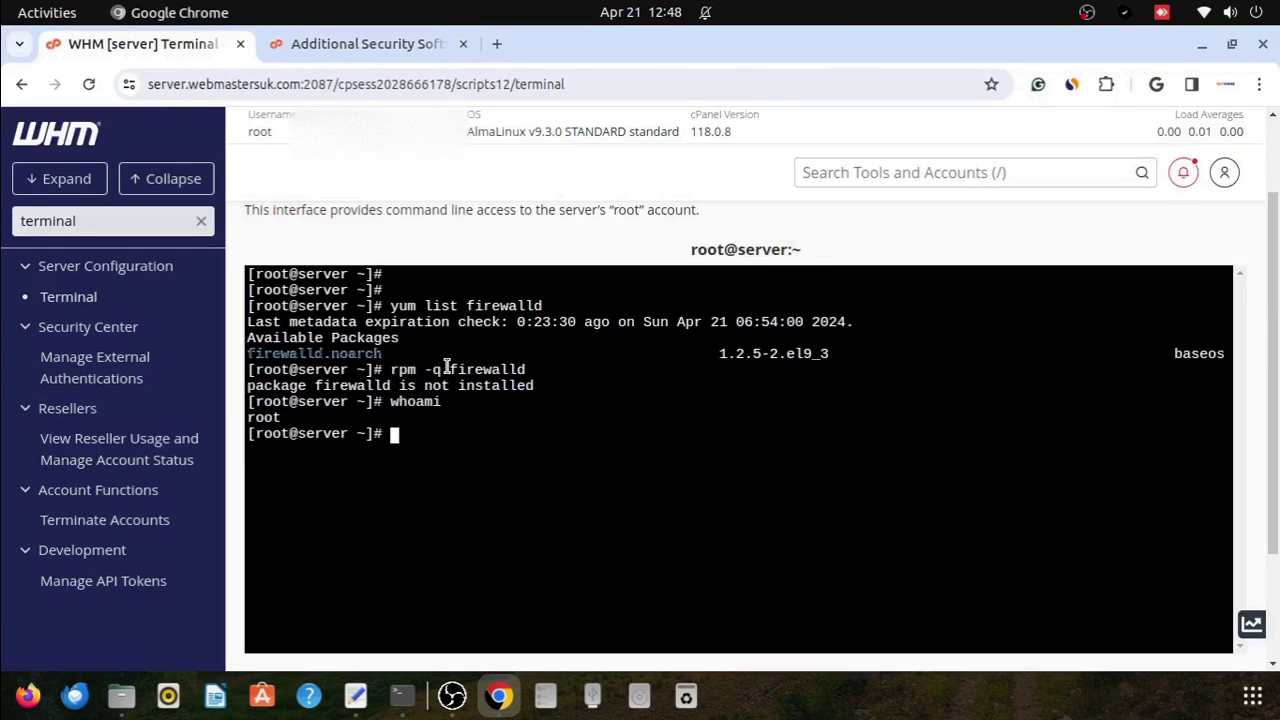
# Step: Check the current working directory in the Terminal with "pwd"
pyautogui.write('wget')
pyautogui.press('BackSpace')
pyautogui.press('BackSpace')
pyautogui.press('BackSpace')
pyautogui.press('BackSpace')
pyautogui.press('BackSpace')
pyautogui.write('pwd')
pyautogui.press('Return')
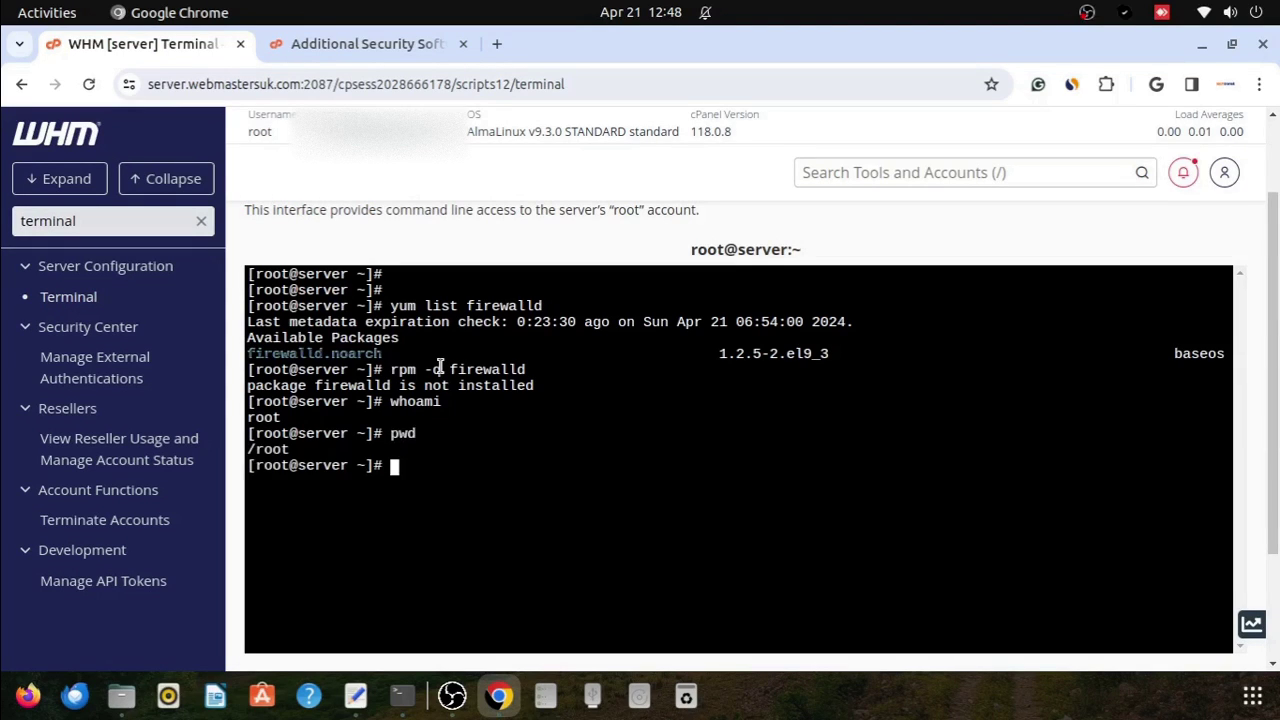
pyautogui.rightClick(415, 447)
pyautogui.click(460, 246)
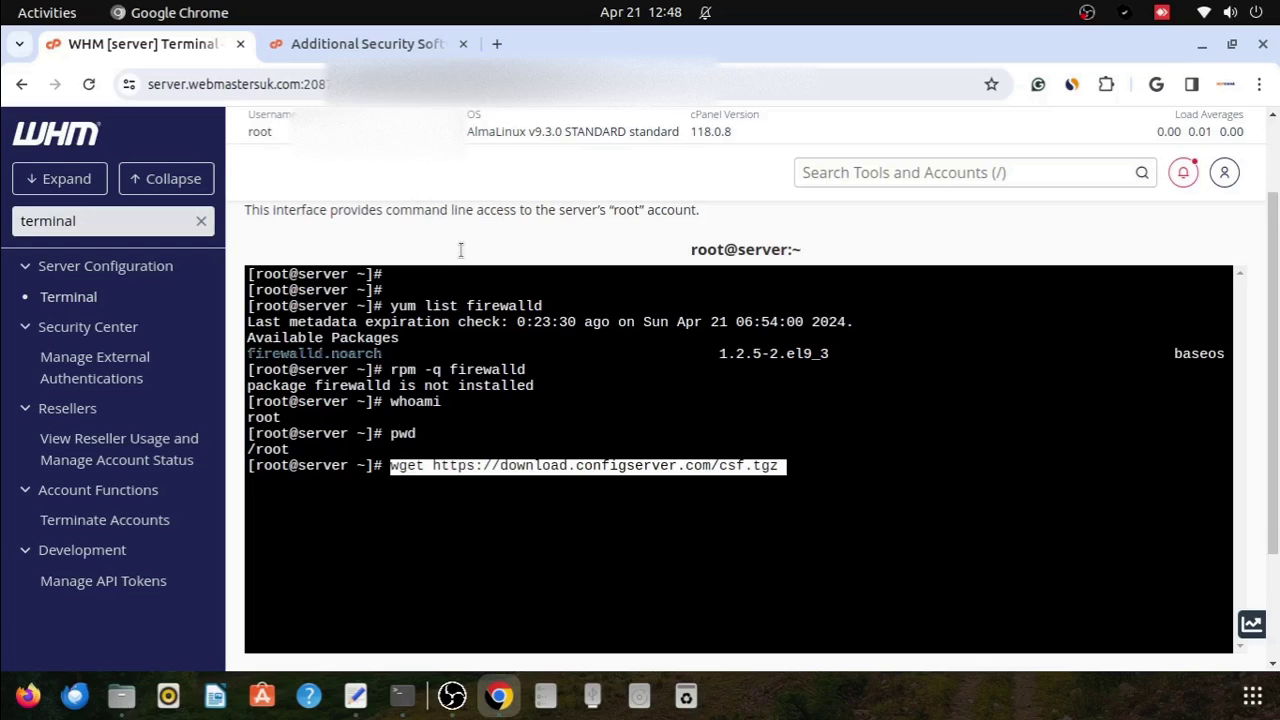
pyautogui.press('Return')
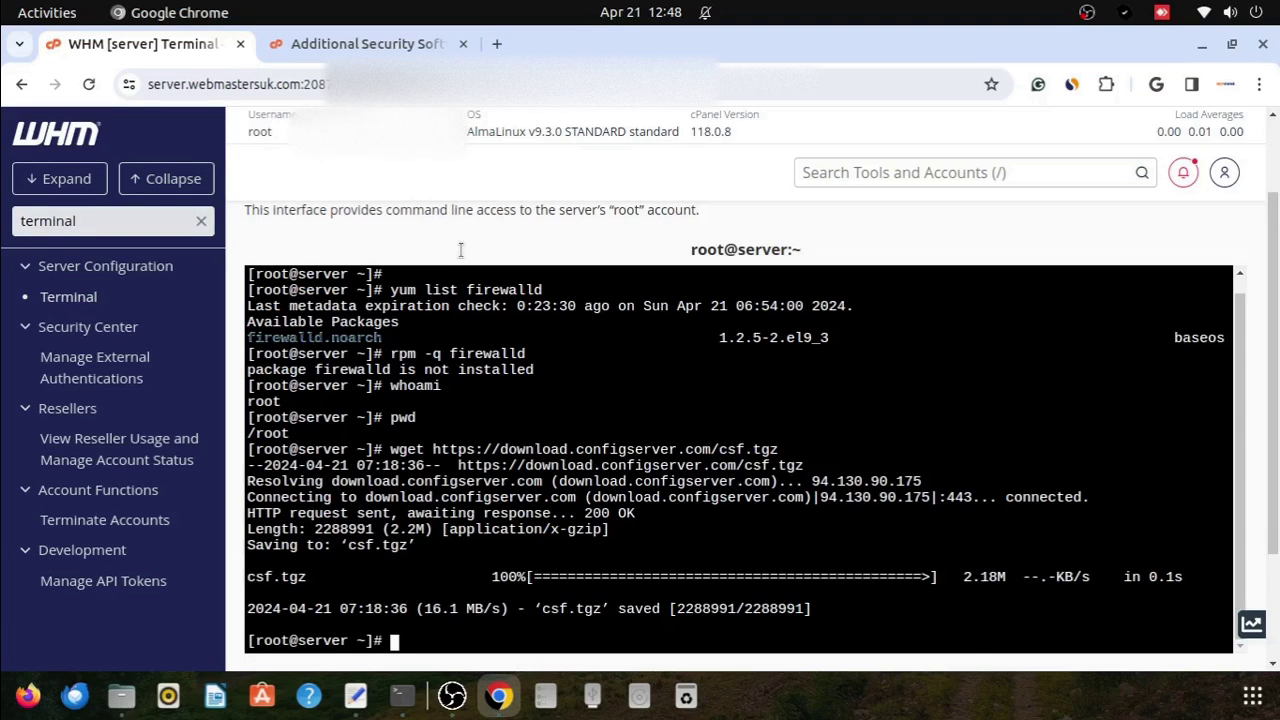
# Step: Clear the Terminal output and list the downloaded archive's details with "ls -l csf.tgz"
pyautogui.write('ls -l csf.tgz')
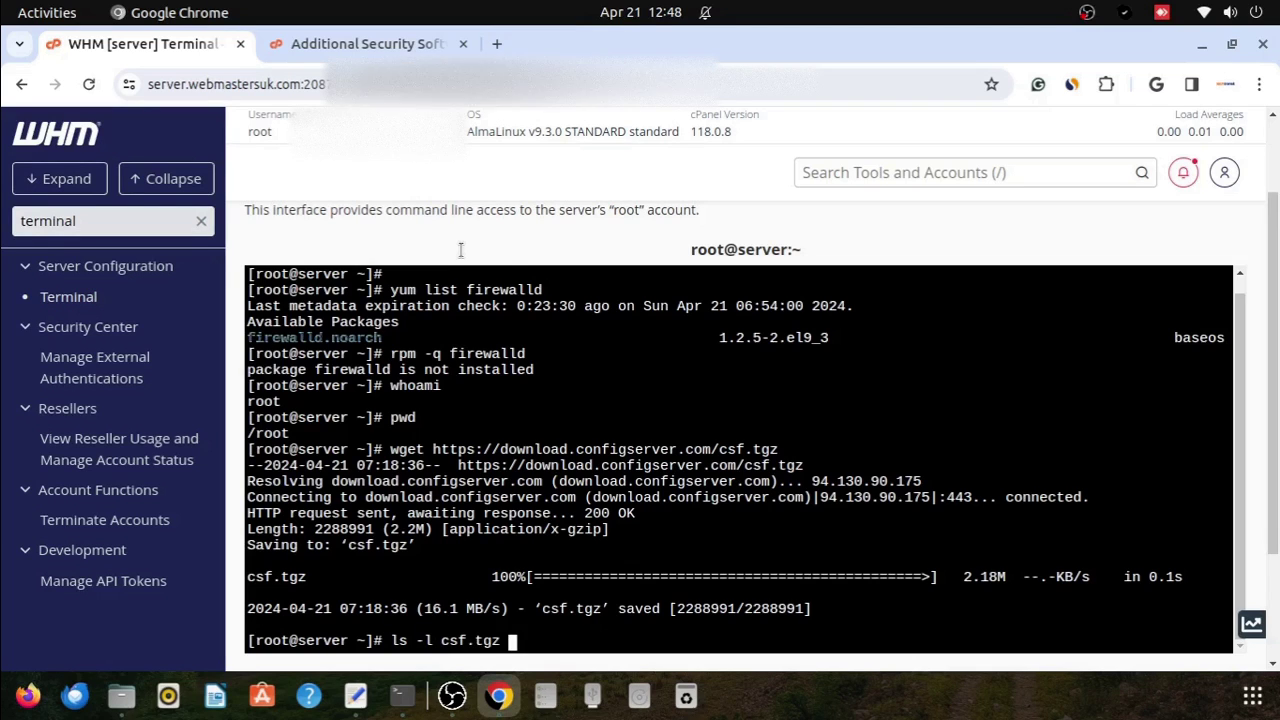
pyautogui.hotkey('ctrl', 'l')
pyautogui.press('Return')
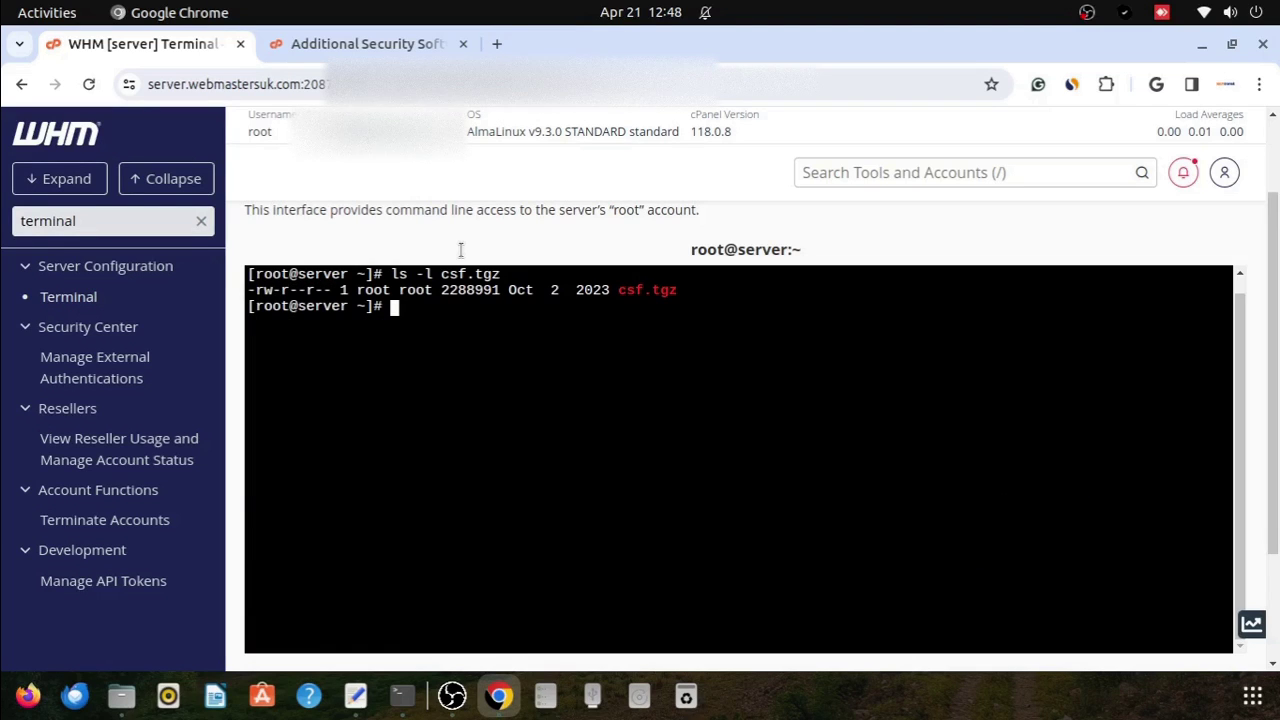
# Step: Extract the downloaded archive with "tar -xzf csf.tgz", checking the command against the documentation
pyautogui.click(392, 52)
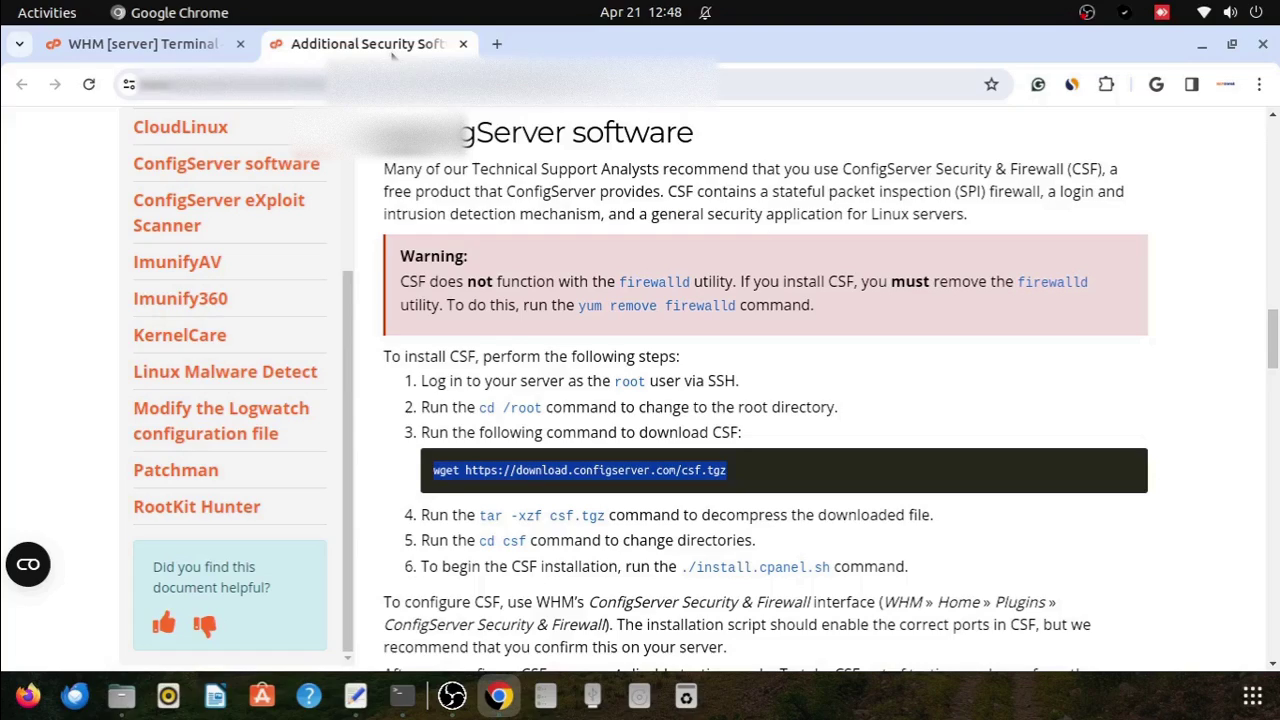
pyautogui.click(432, 538)
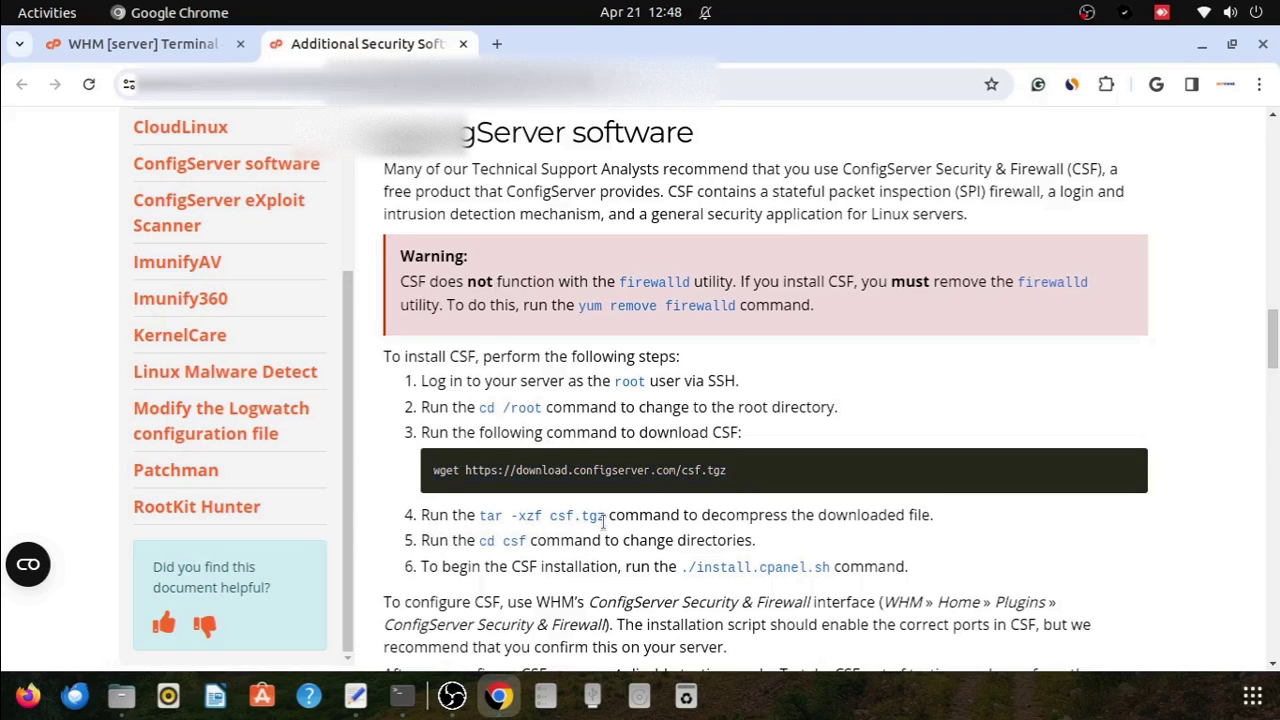
pyautogui.click(178, 46)
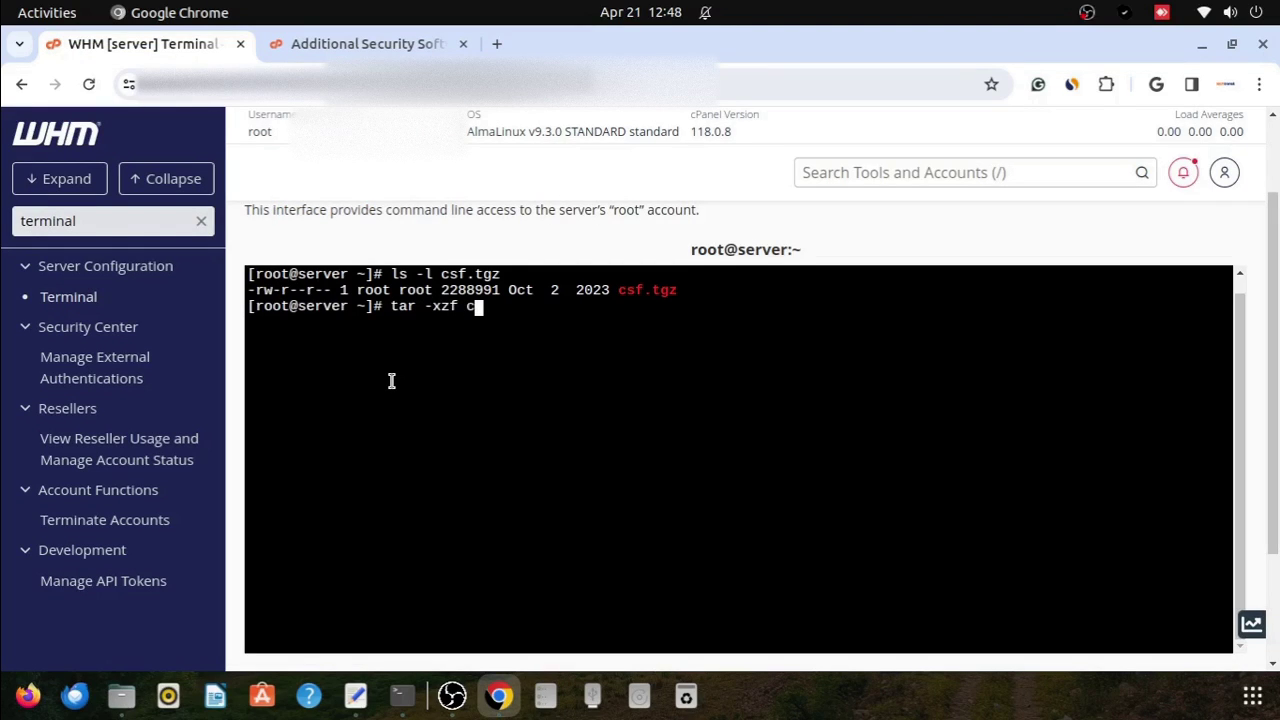
pyautogui.press('Tab')
pyautogui.press('Tab')
pyautogui.write('s')
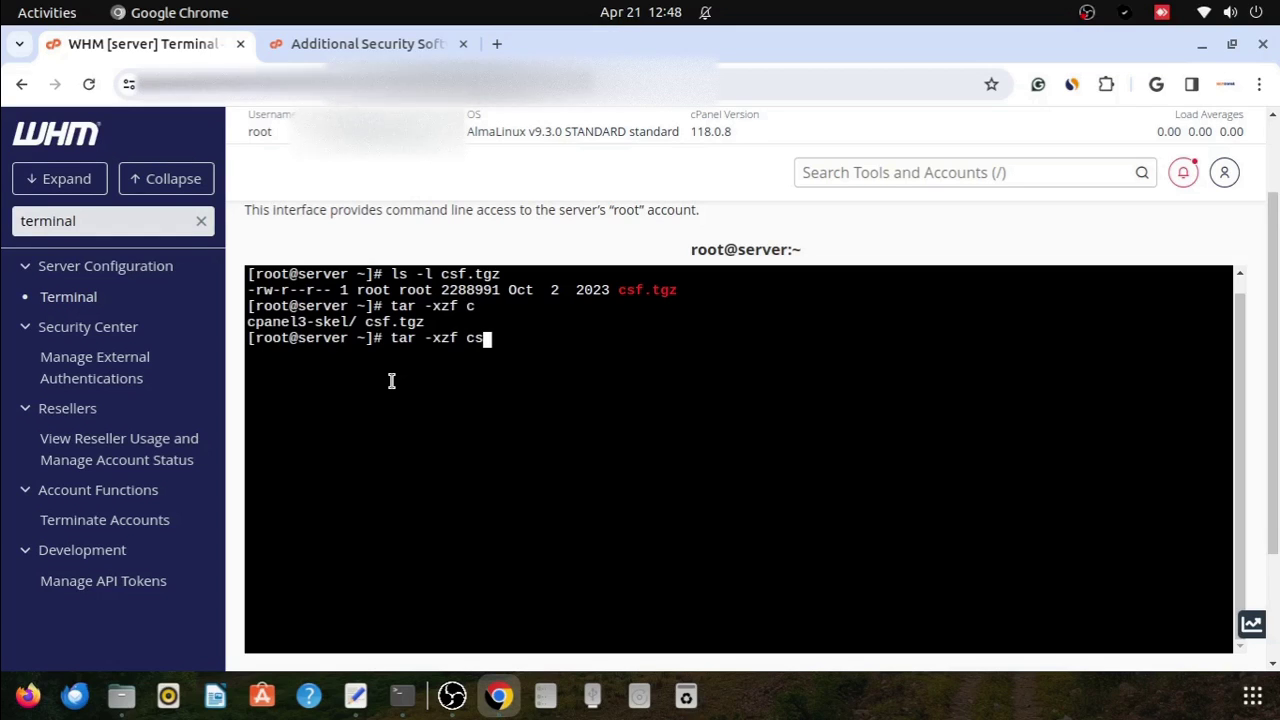
pyautogui.press('Tab')
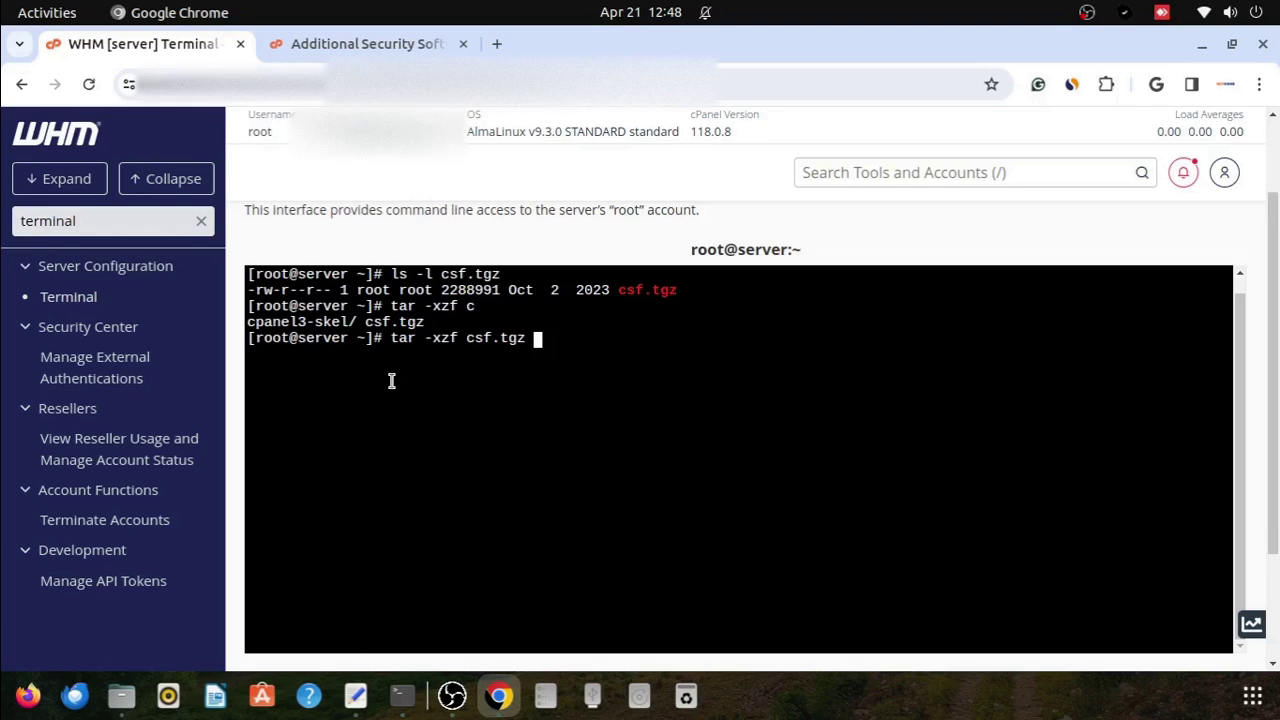
pyautogui.click(367, 43)
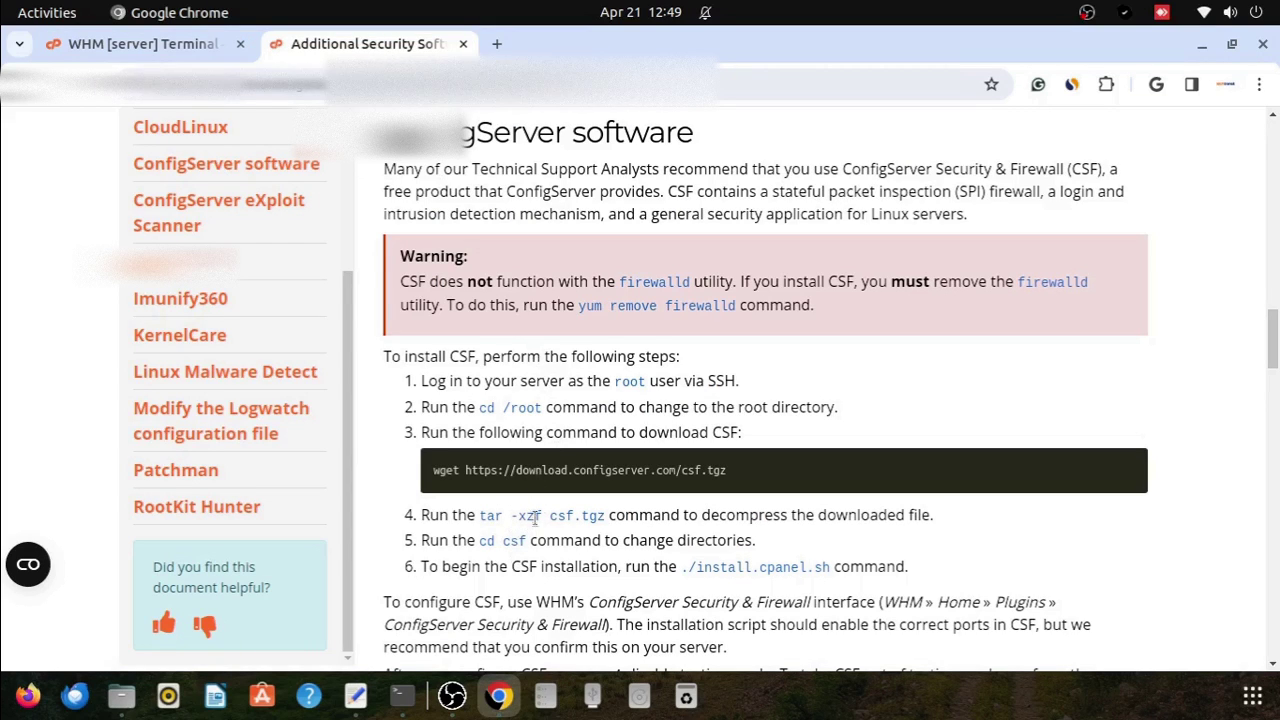
pyautogui.click(186, 54)
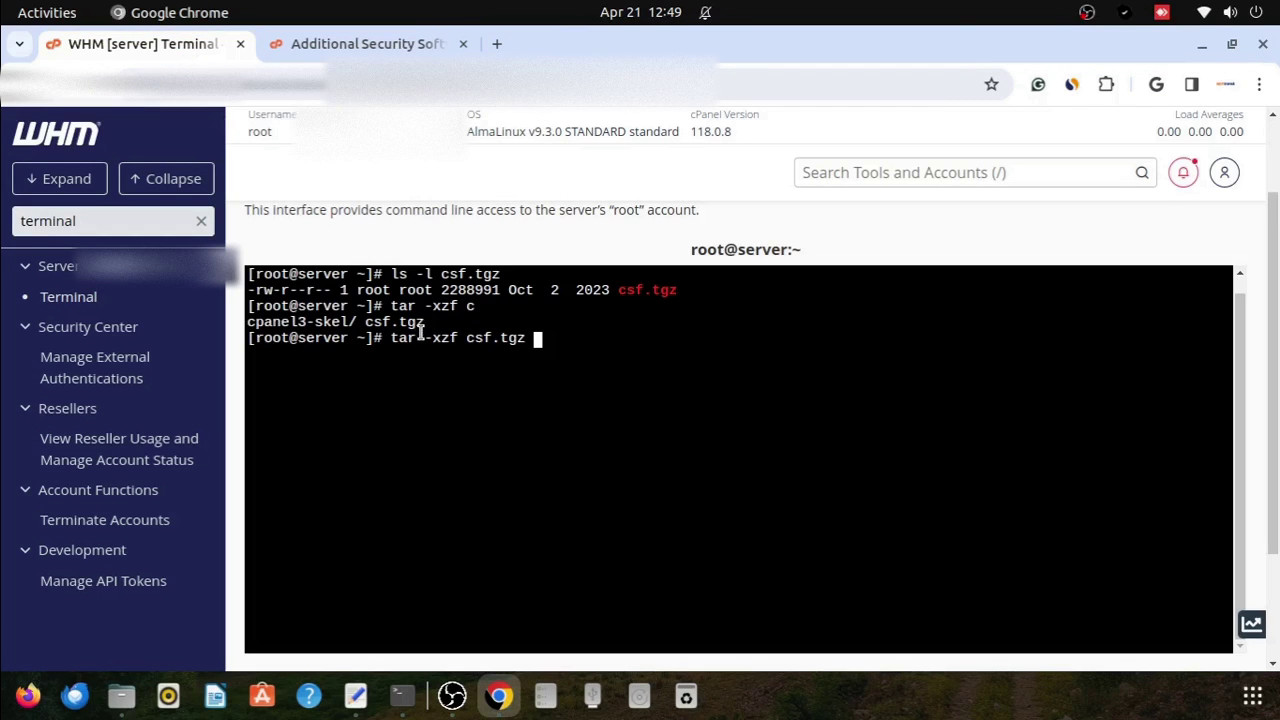
pyautogui.press('Return')
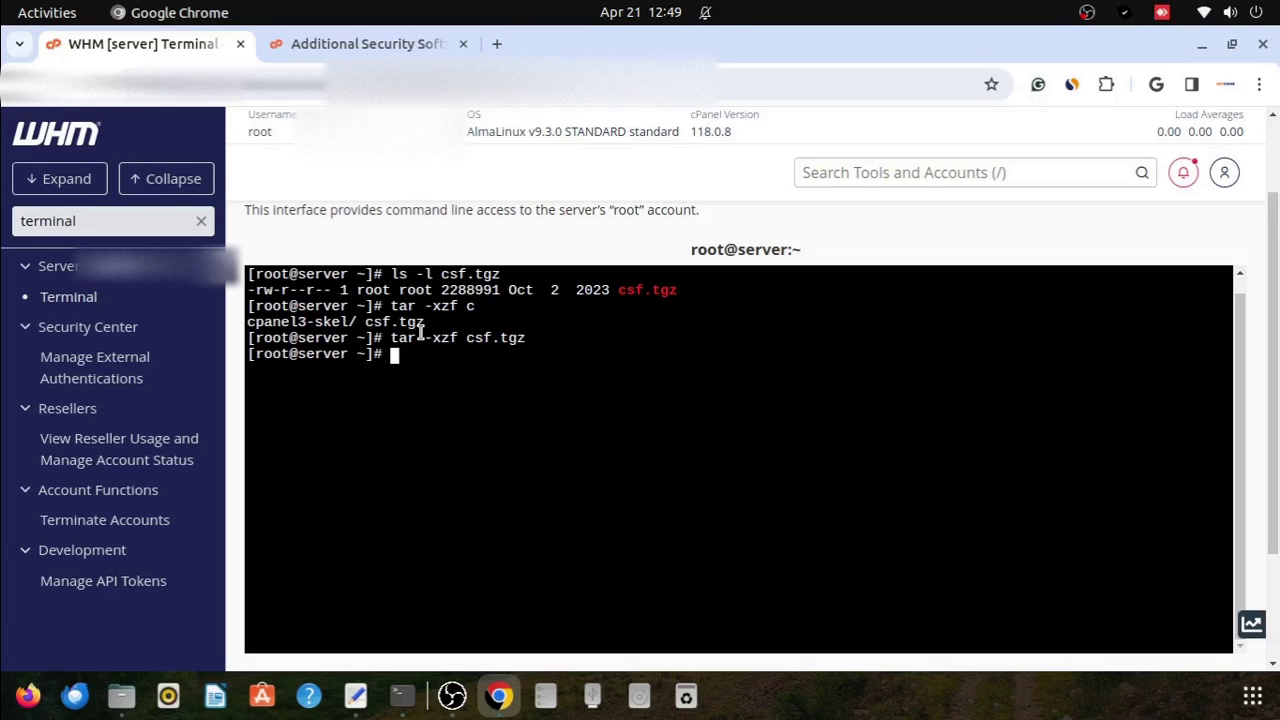
# Step: List the contents of the extracted csf directory with "ls -l csf/"
pyautogui.write('ls -l csf')
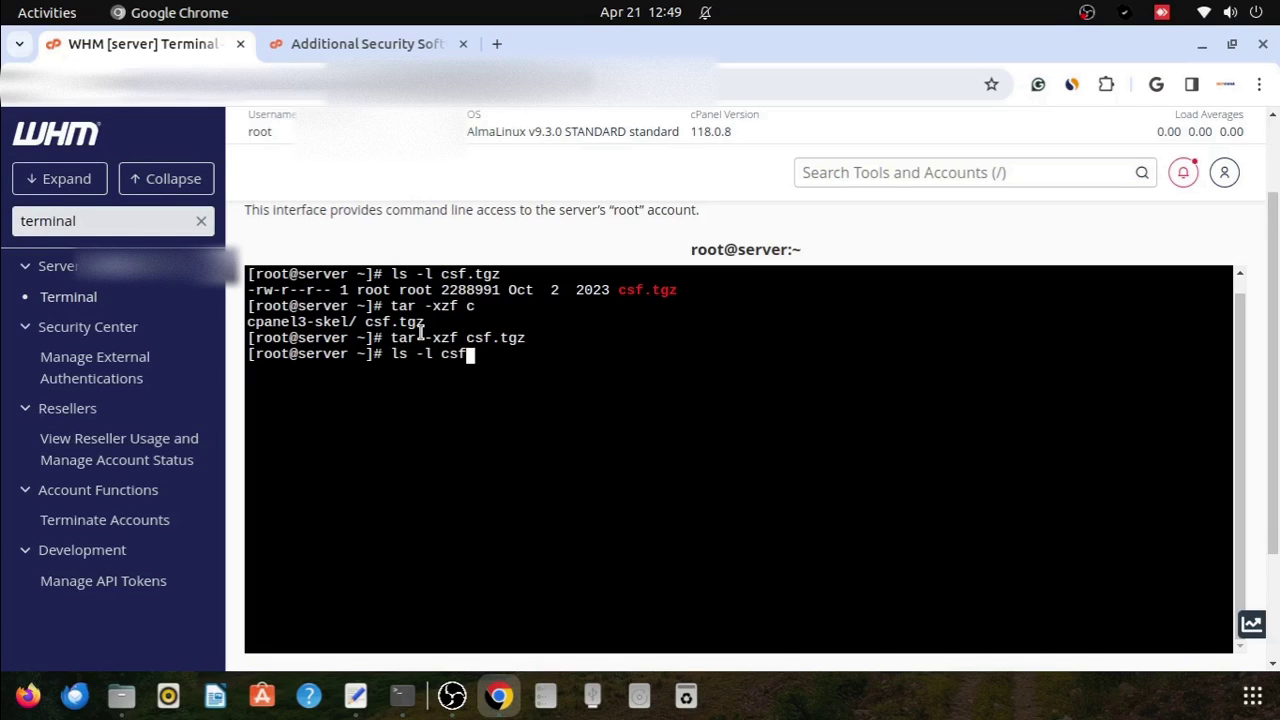
pyautogui.write('/')
pyautogui.press('Return')
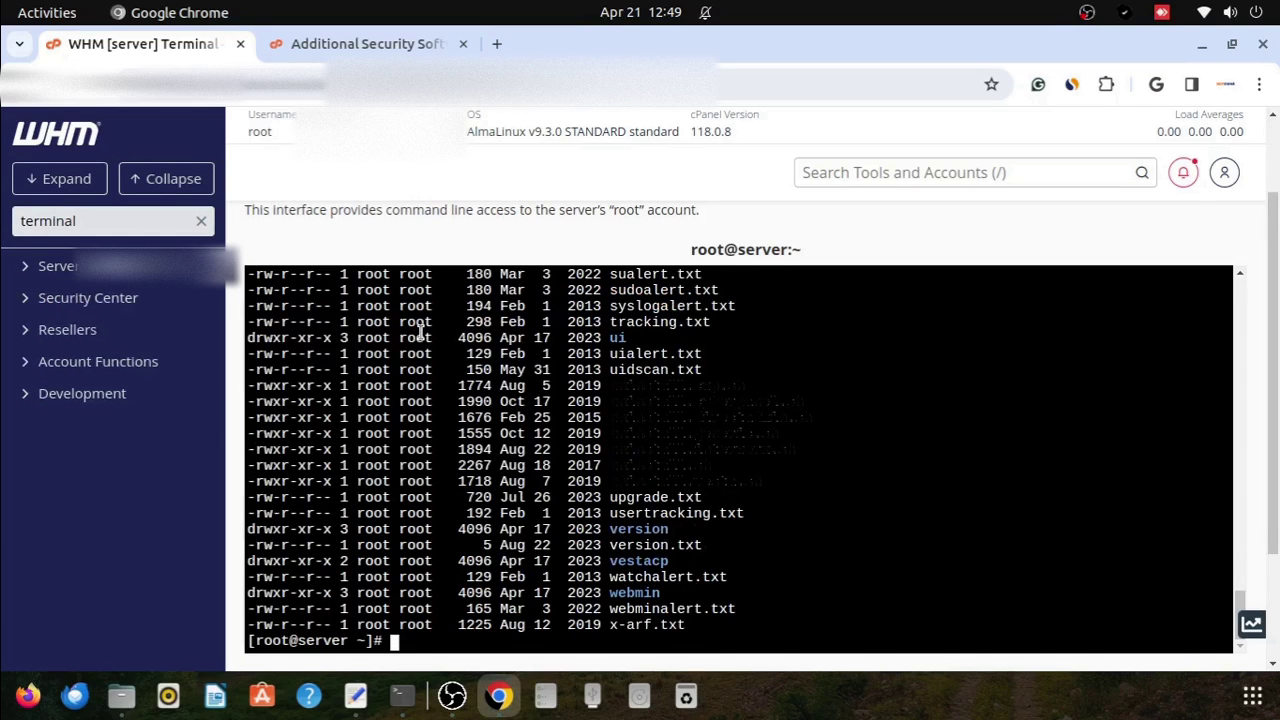
# Step: Clear the Terminal and list only the csf directory and archive entries with "ls -ld csf*"
pyautogui.write('clear')
pyautogui.press('Return')
pyautogui.press('Up')
pyautogui.press('Up')
pyautogui.press('BackSpace')
pyautogui.write('*')
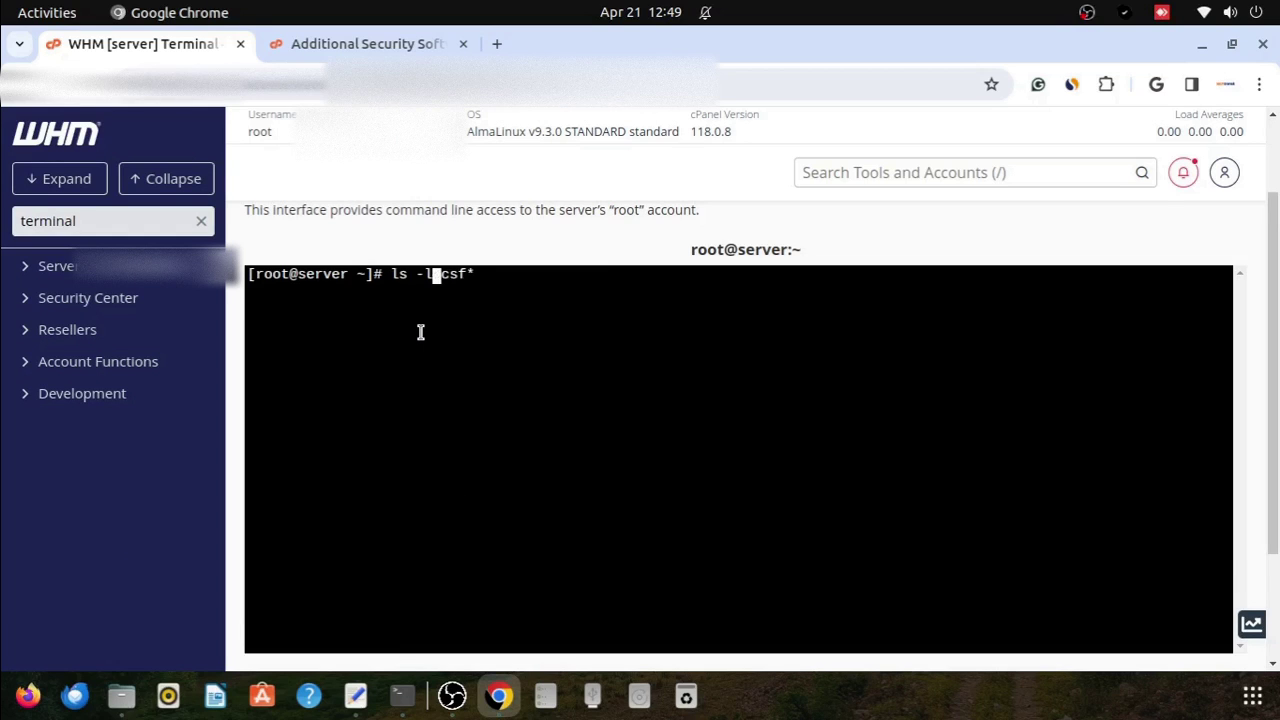
pyautogui.write('d')
pyautogui.press('Return')
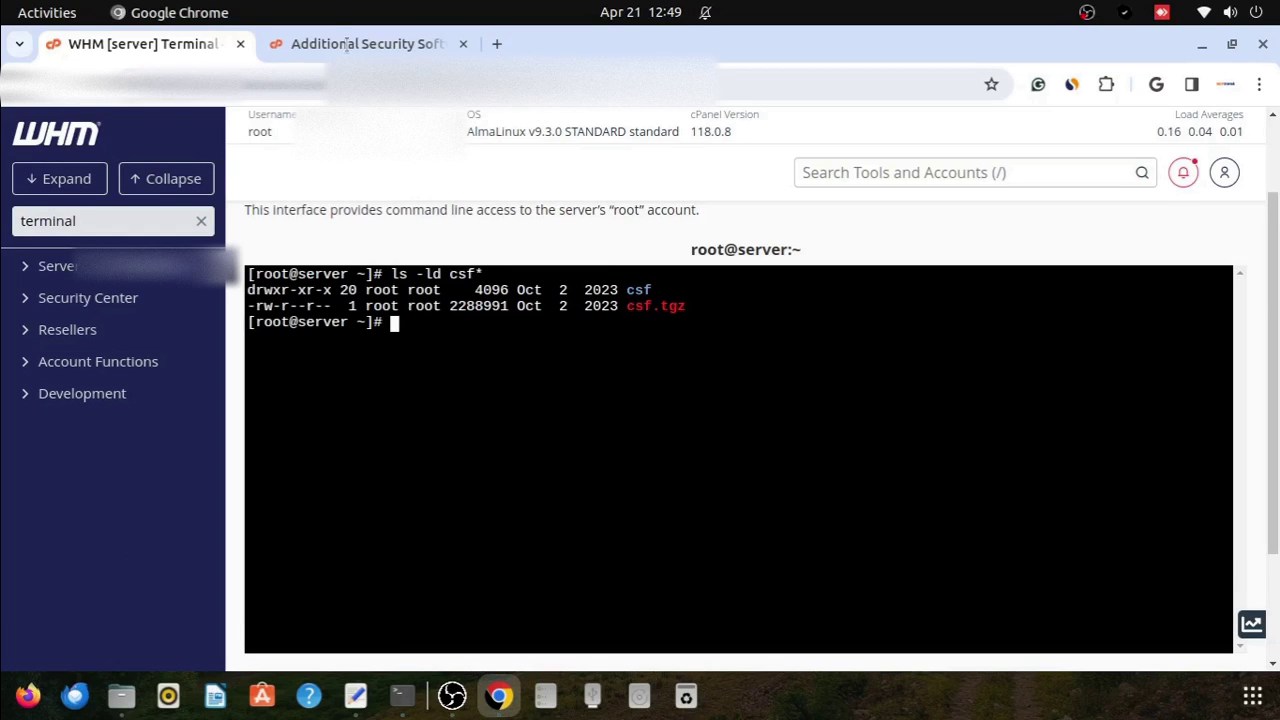
# Step: Follow the documentation's next step by running "cd csf", and check the path with "pwd"
pyautogui.click(346, 44)
pyautogui.scroll(-2, 460, 483)
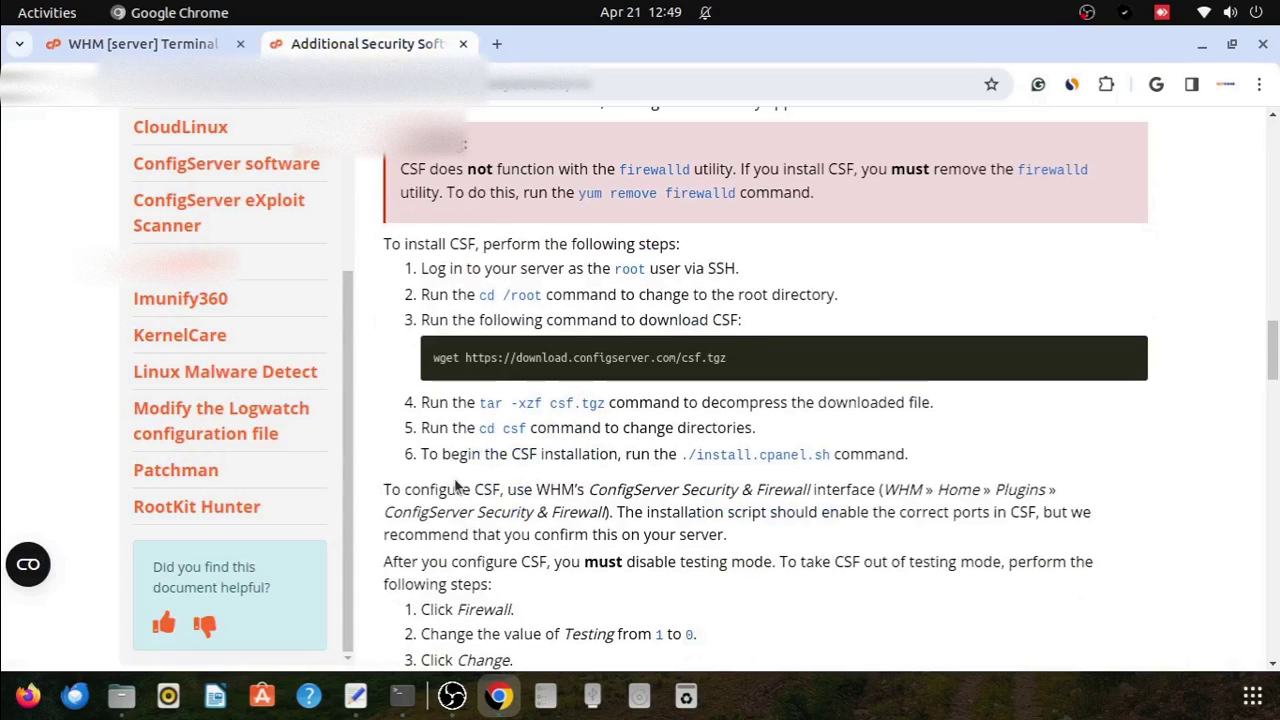
pyautogui.moveTo(479, 428); pyautogui.dragTo(529, 430)
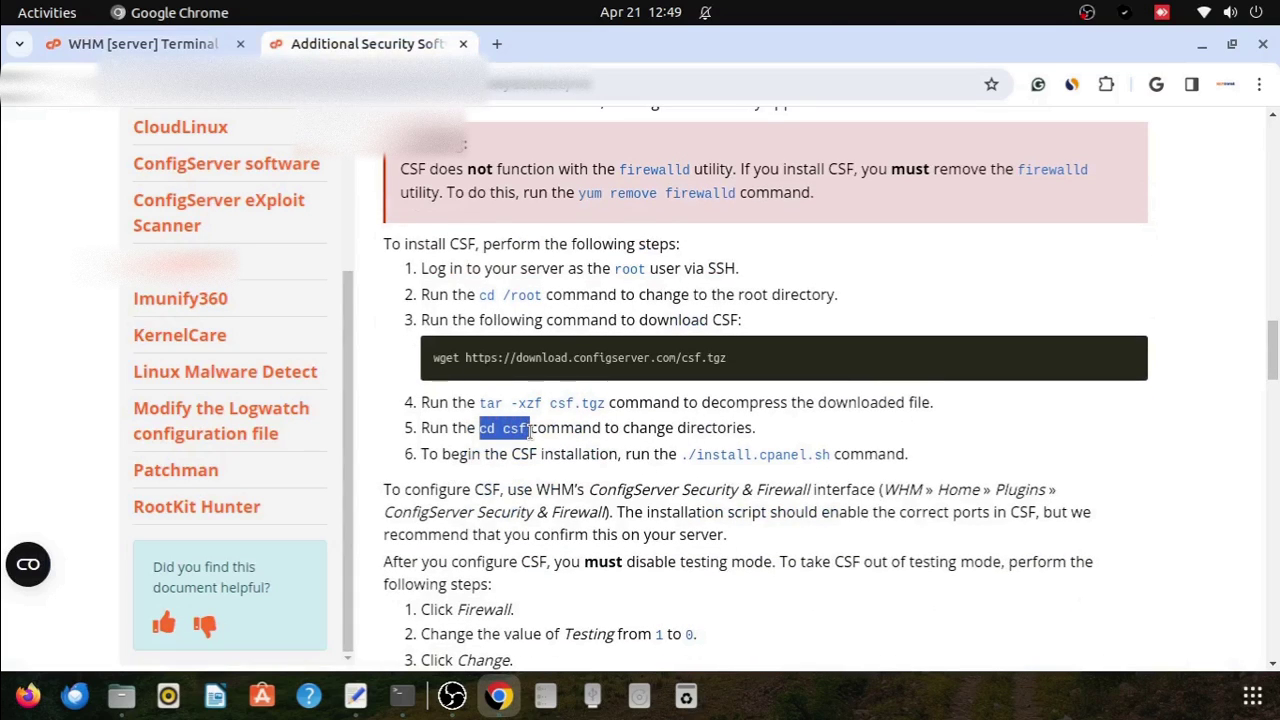
pyautogui.click(140, 44)
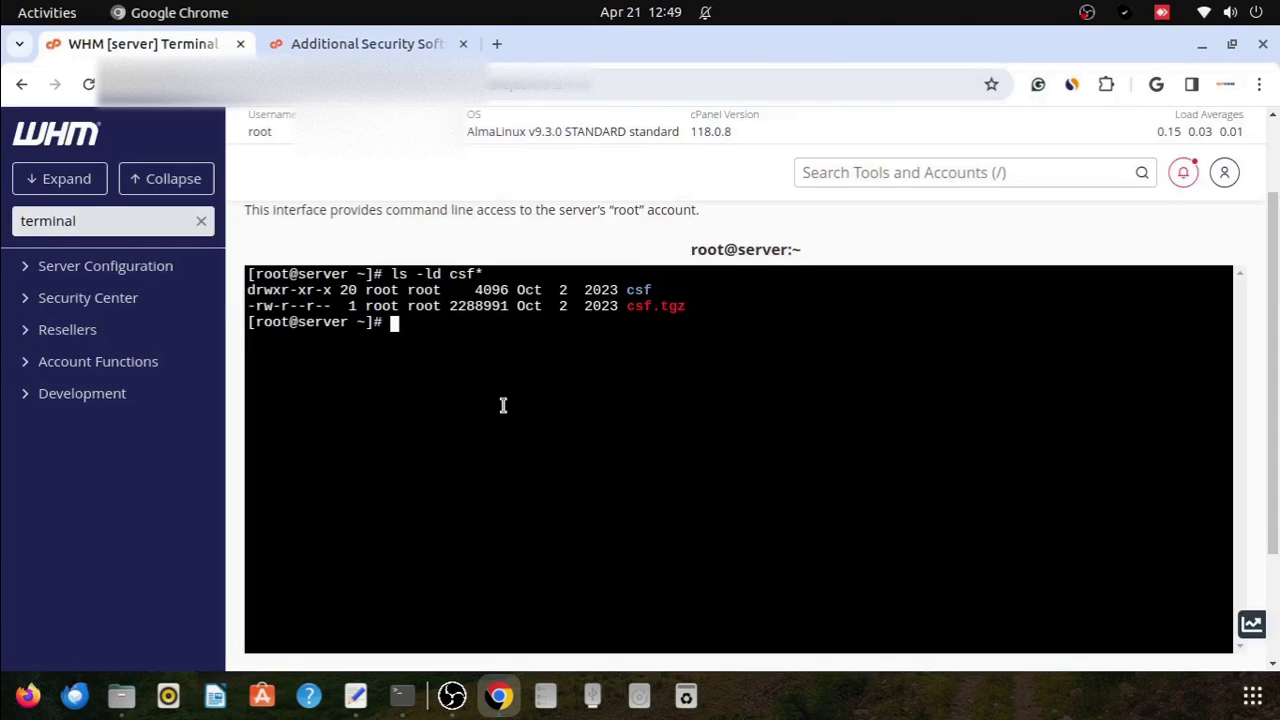
pyautogui.write('cd csf')
pyautogui.press('Return')
pyautogui.write('pwd')
pyautogui.press('Return')
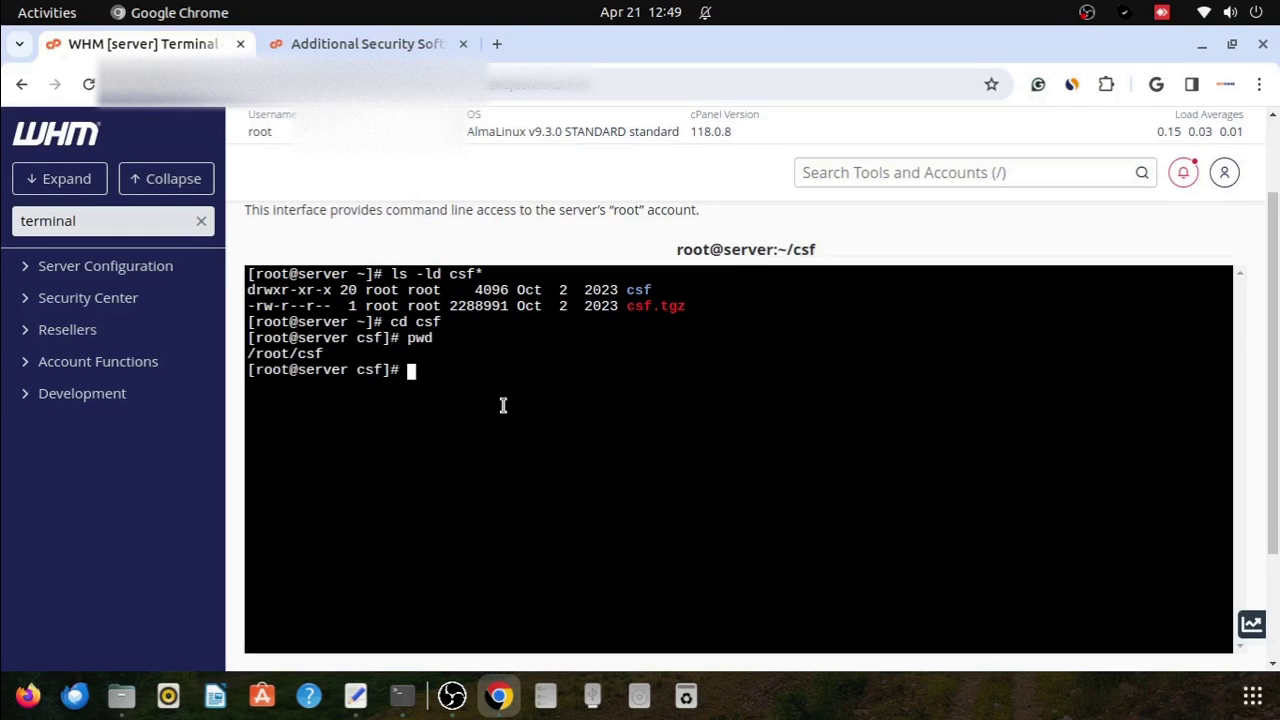
# Step: Follow the documentation's final step by running the installer with "./install.cpanel.sh" in the csf directory
pyautogui.click(366, 44)
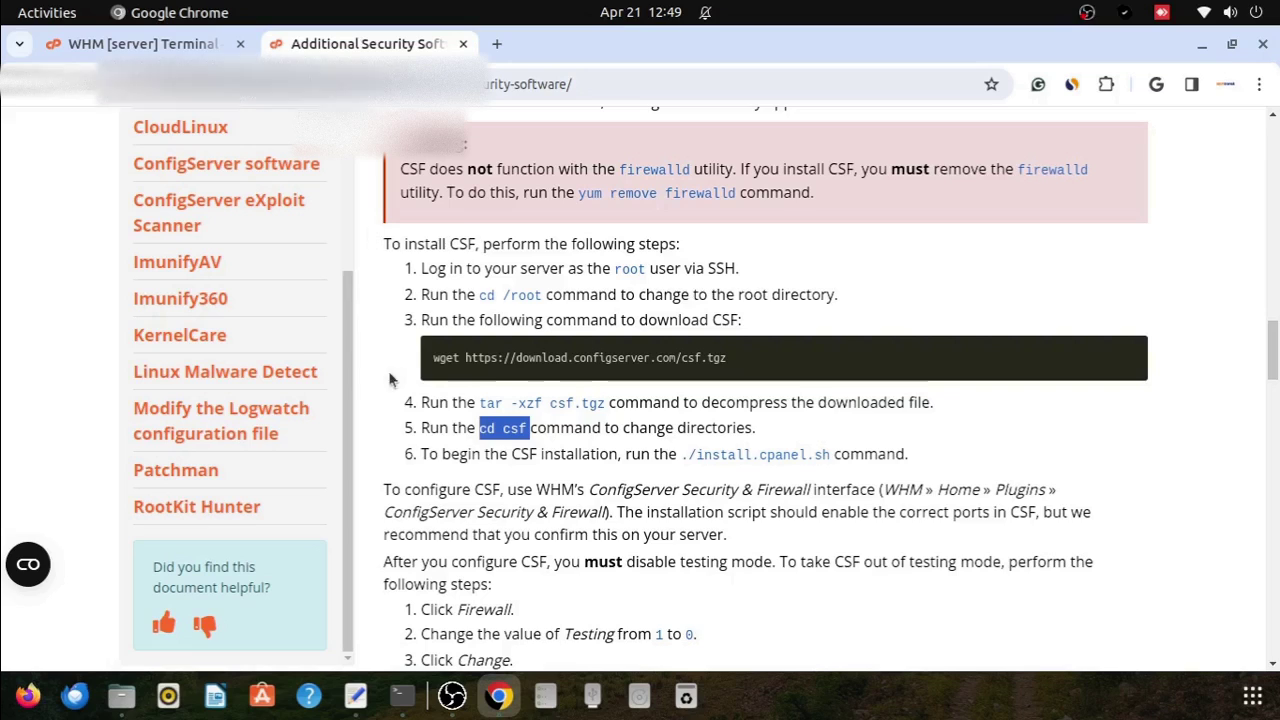
pyautogui.click(432, 462)
pyautogui.moveTo(511, 460); pyautogui.dragTo(831, 456)
pyautogui.rightClick(831, 456)
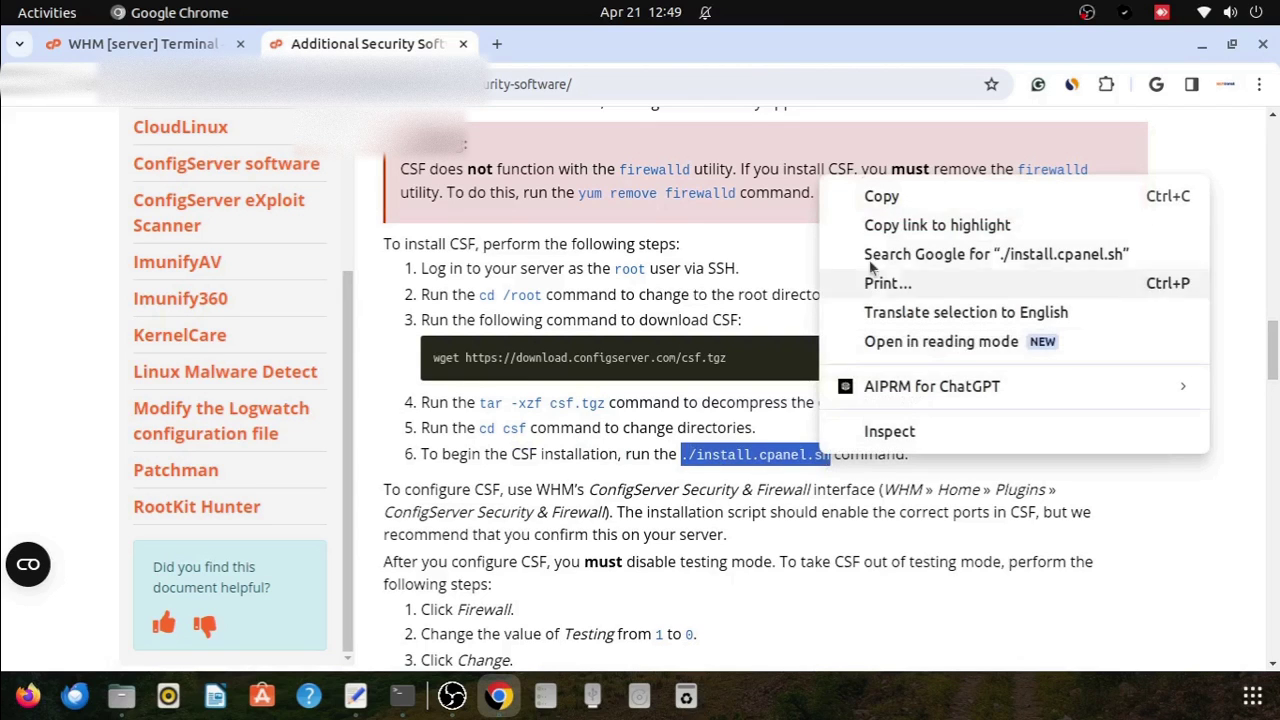
pyautogui.click(872, 200)
pyautogui.click(150, 44)
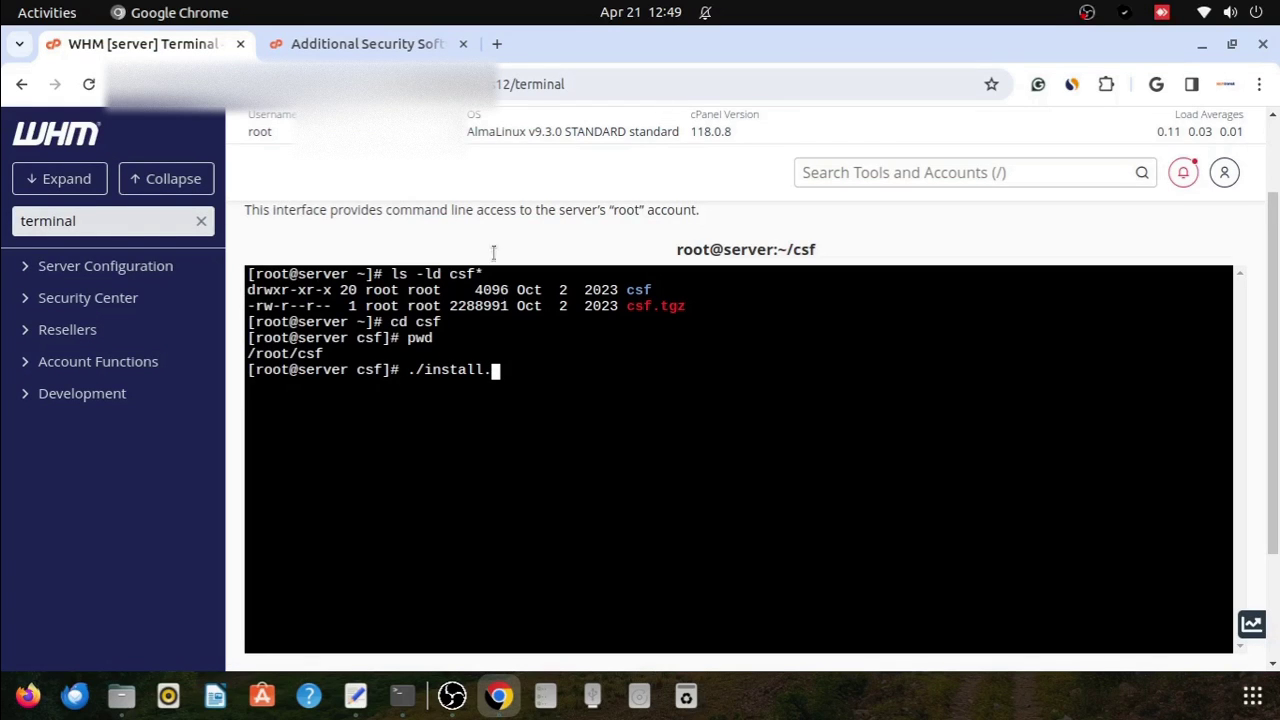
pyautogui.click(376, 46)
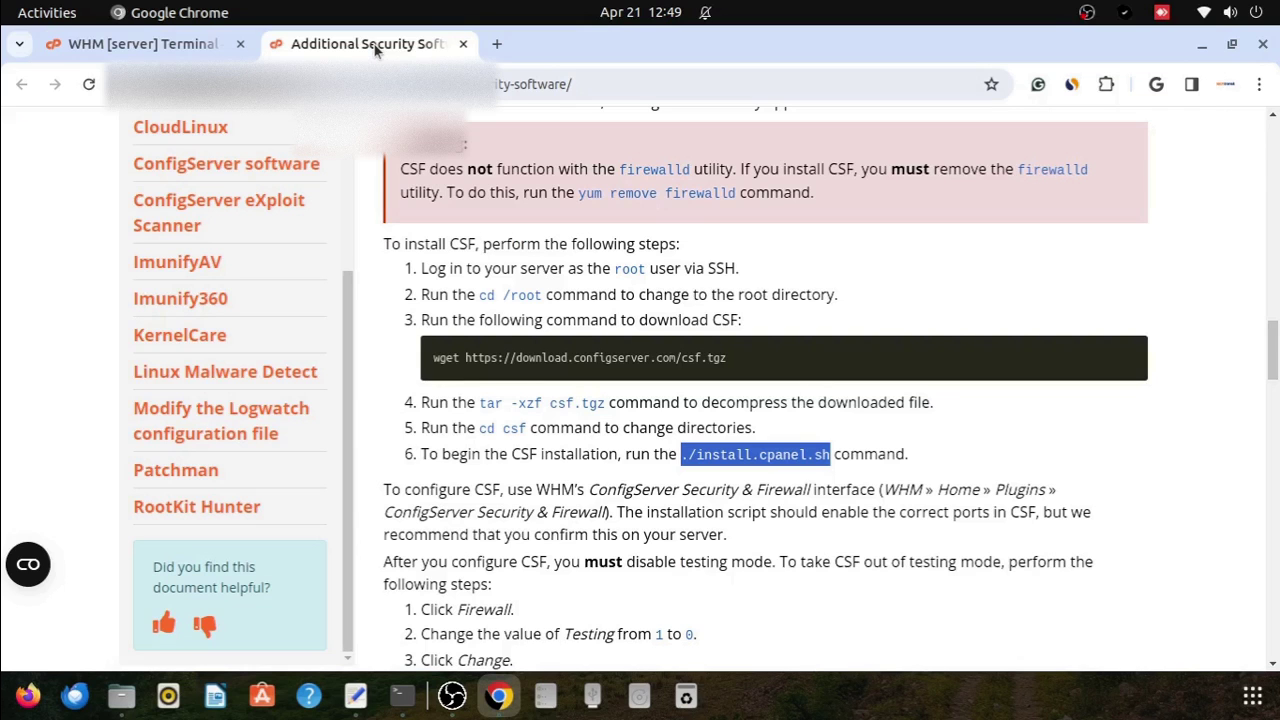
pyautogui.click(160, 52)
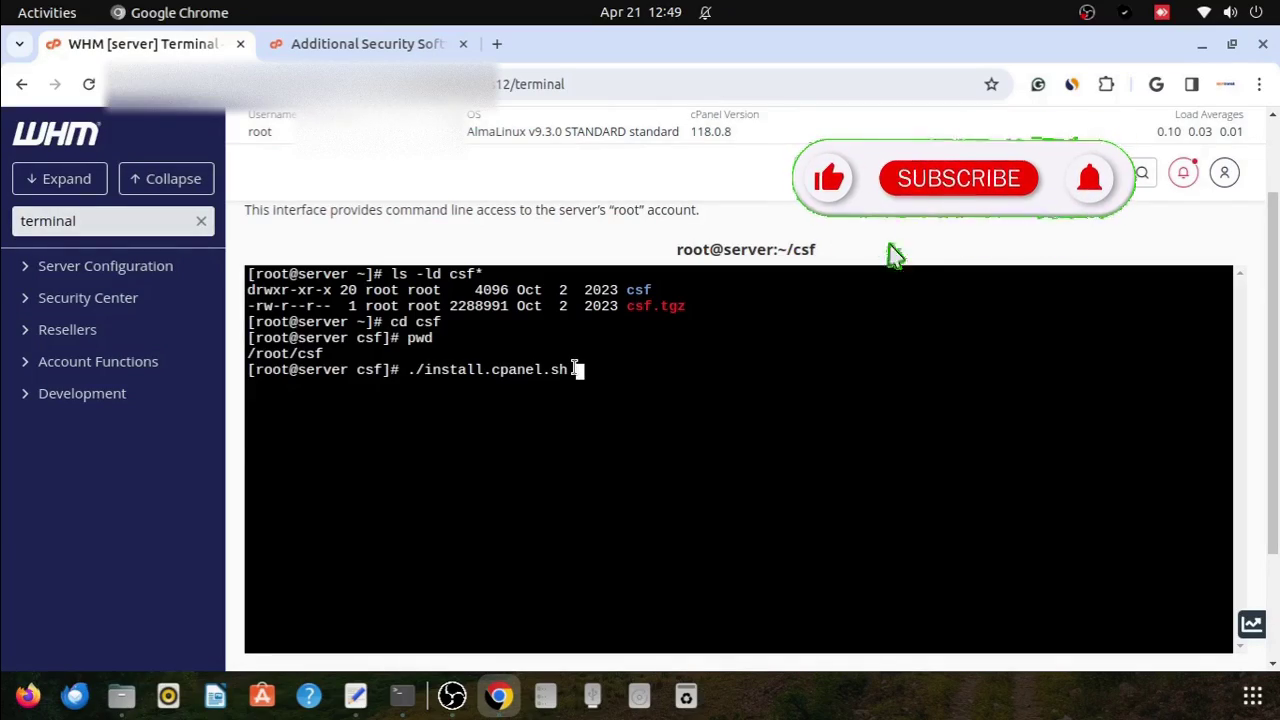
pyautogui.press('Return')
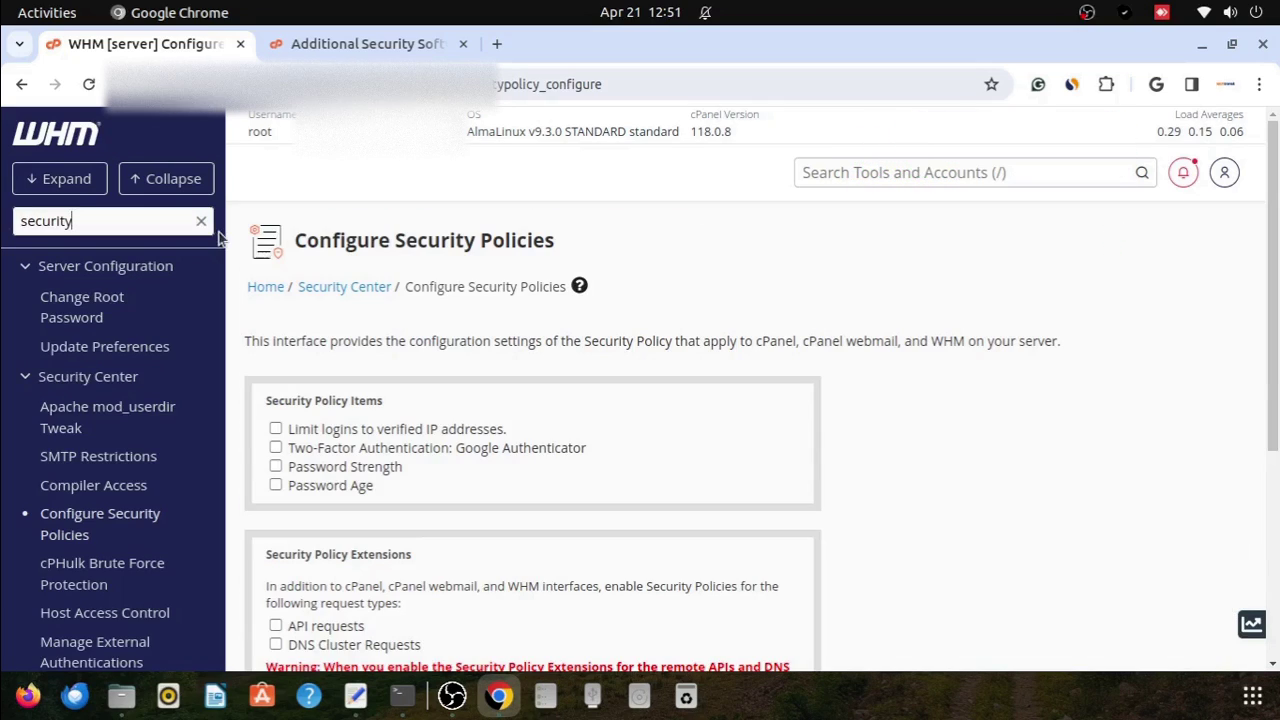
# Step: Open the ConfigServer Security & Firewall plugin from the WHM tools matching "security"
pyautogui.scroll(-2, 70, 520)
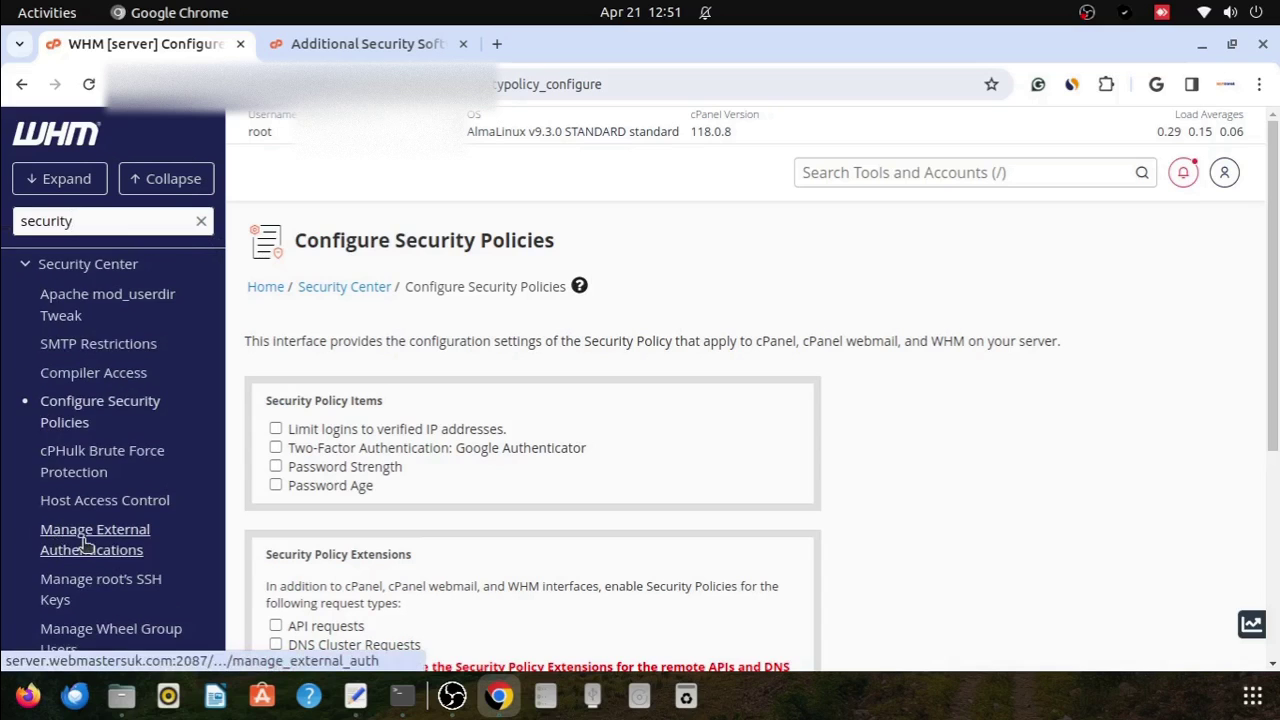
pyautogui.scroll(-8, 87, 544)
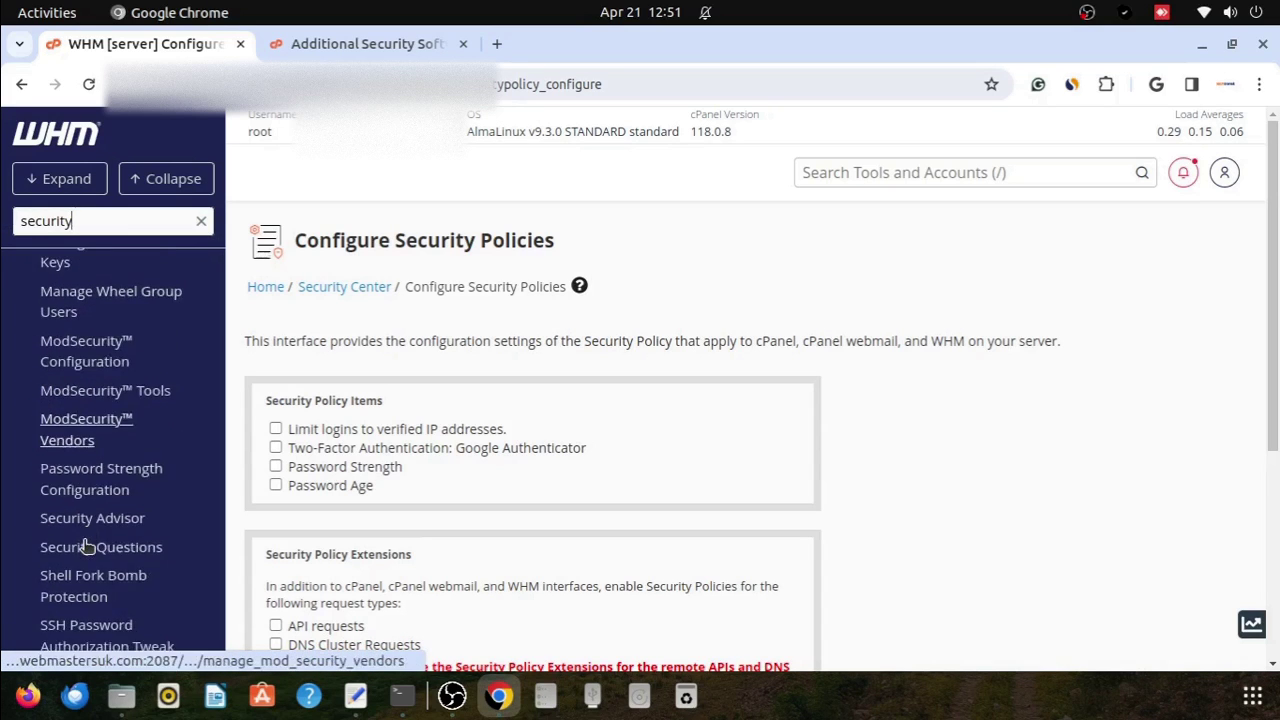
pyautogui.scroll(-1, 87, 544)
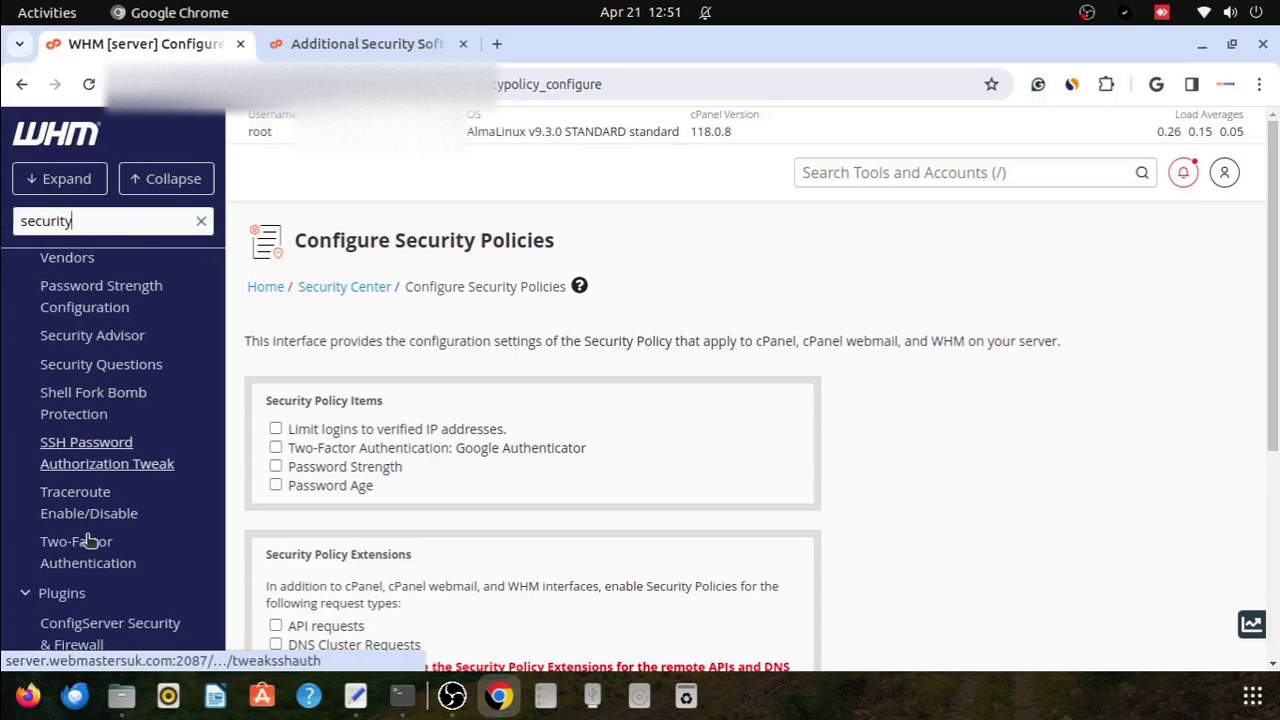
pyautogui.scroll(-2, 87, 544)
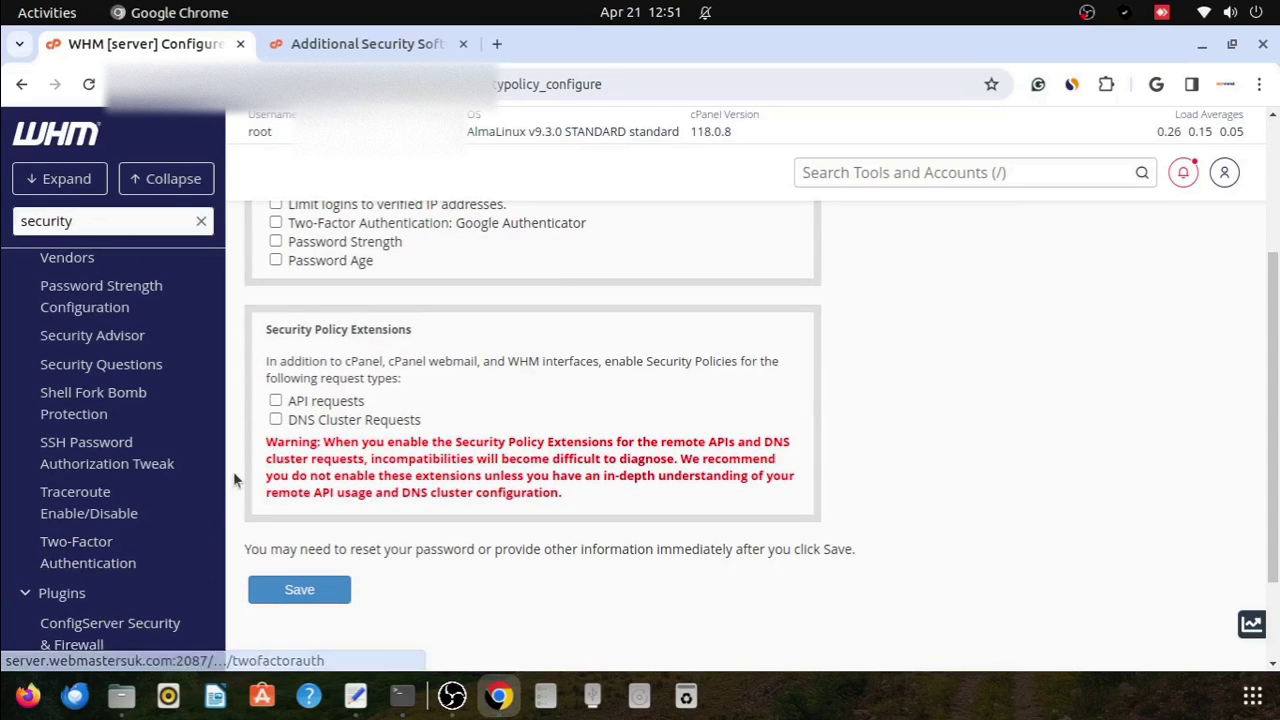
pyautogui.click(77, 635)
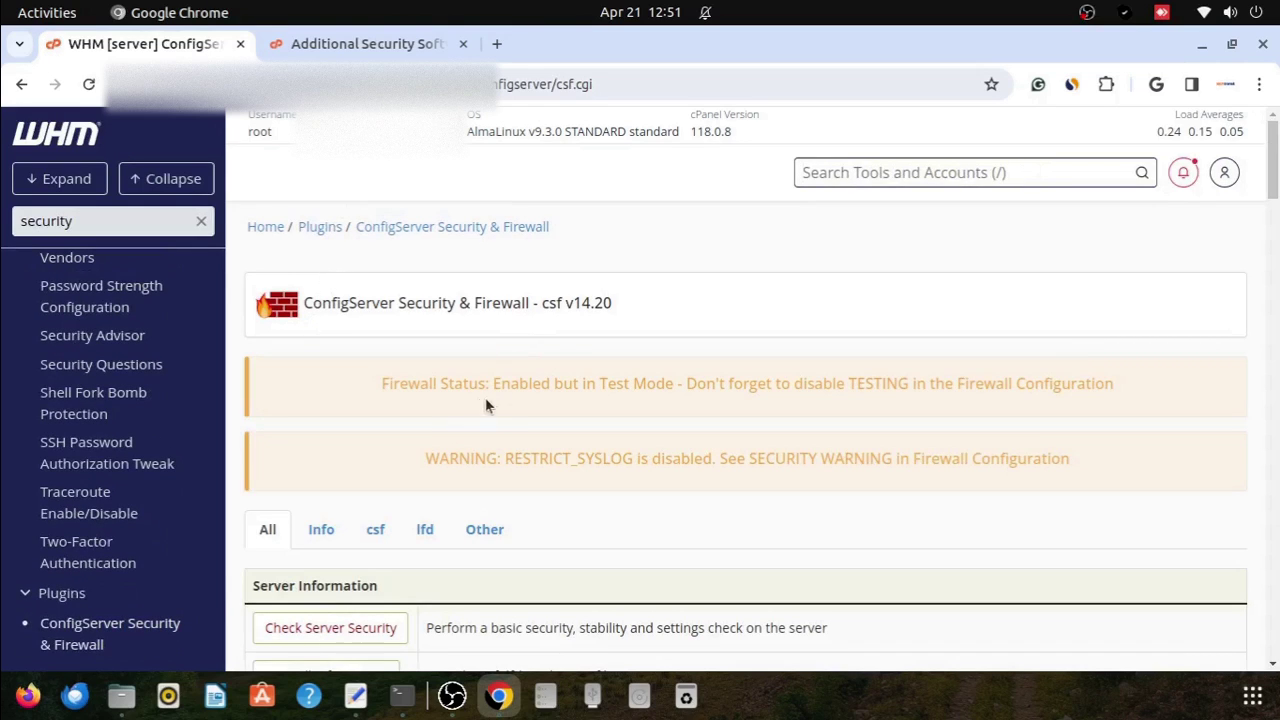
# Step: Examine the CSF plugin page, including the firewall status, the RESTRICT_SYSLOG warning, the server information tools, quick actions and firewall options
pyautogui.moveTo(390, 387); pyautogui.dragTo(1054, 388)
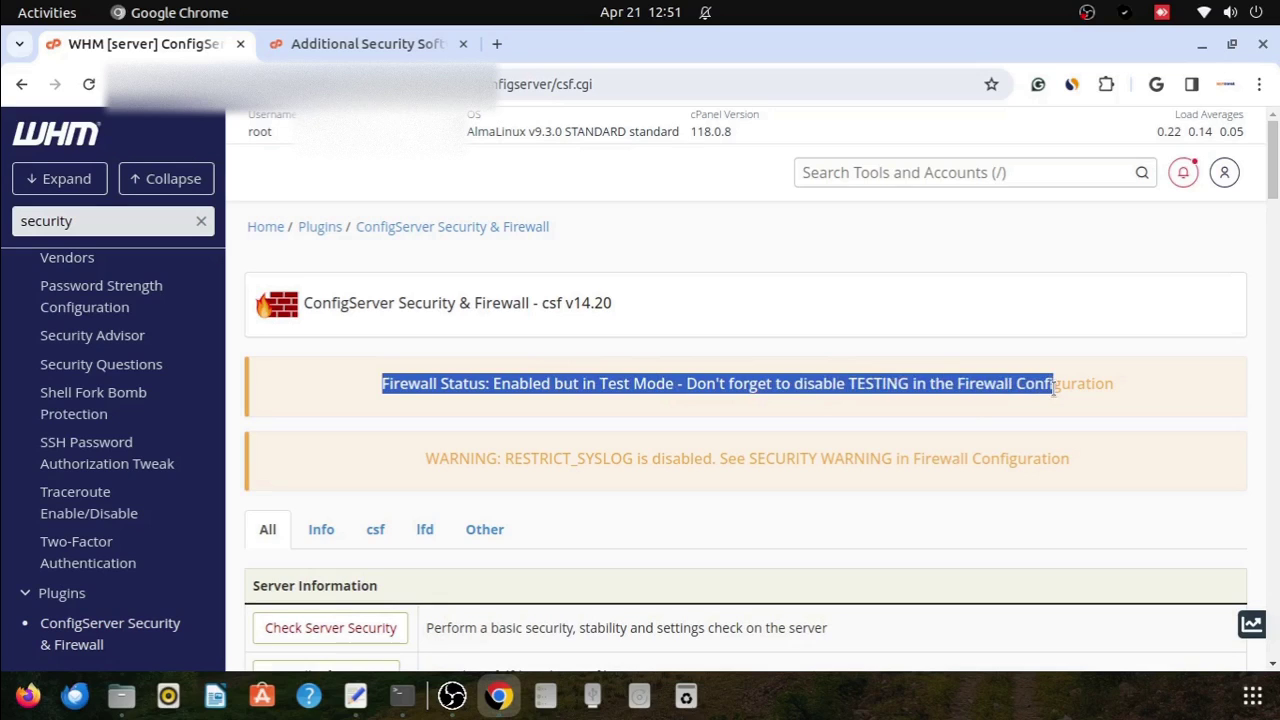
pyautogui.click(912, 310)
pyautogui.scroll(-2, 463, 391)
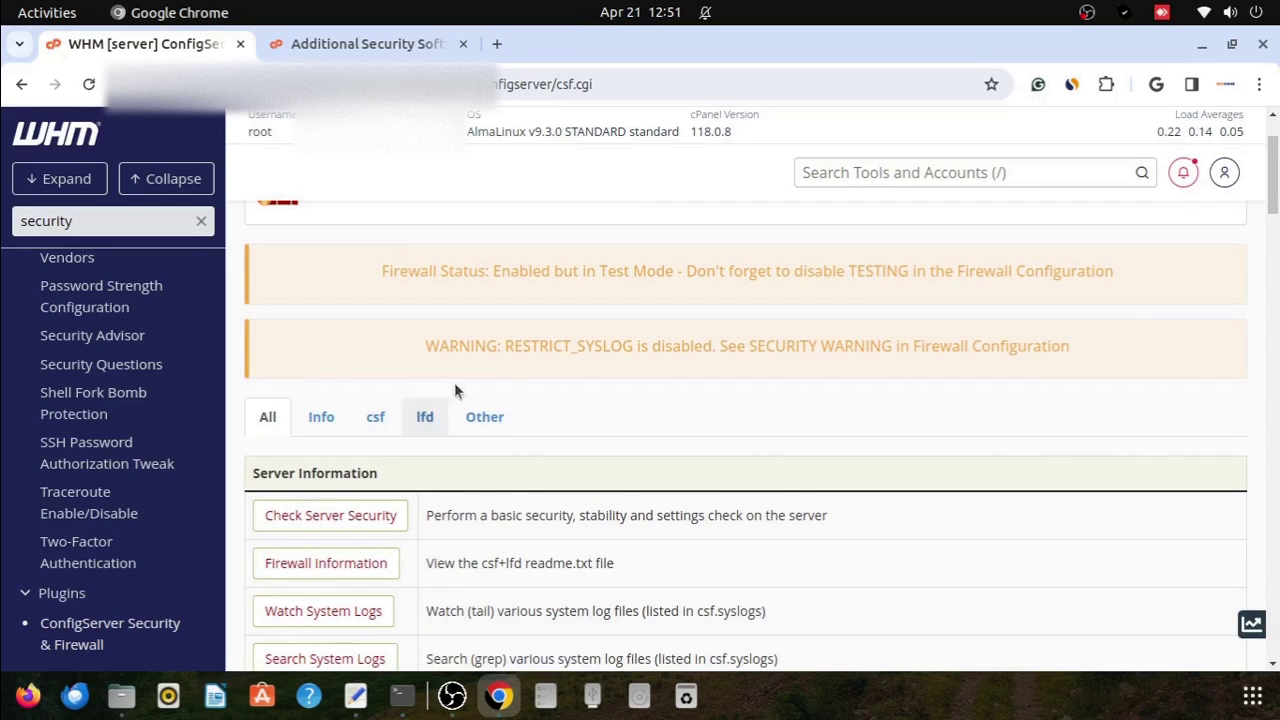
pyautogui.moveTo(505, 364); pyautogui.dragTo(778, 355)
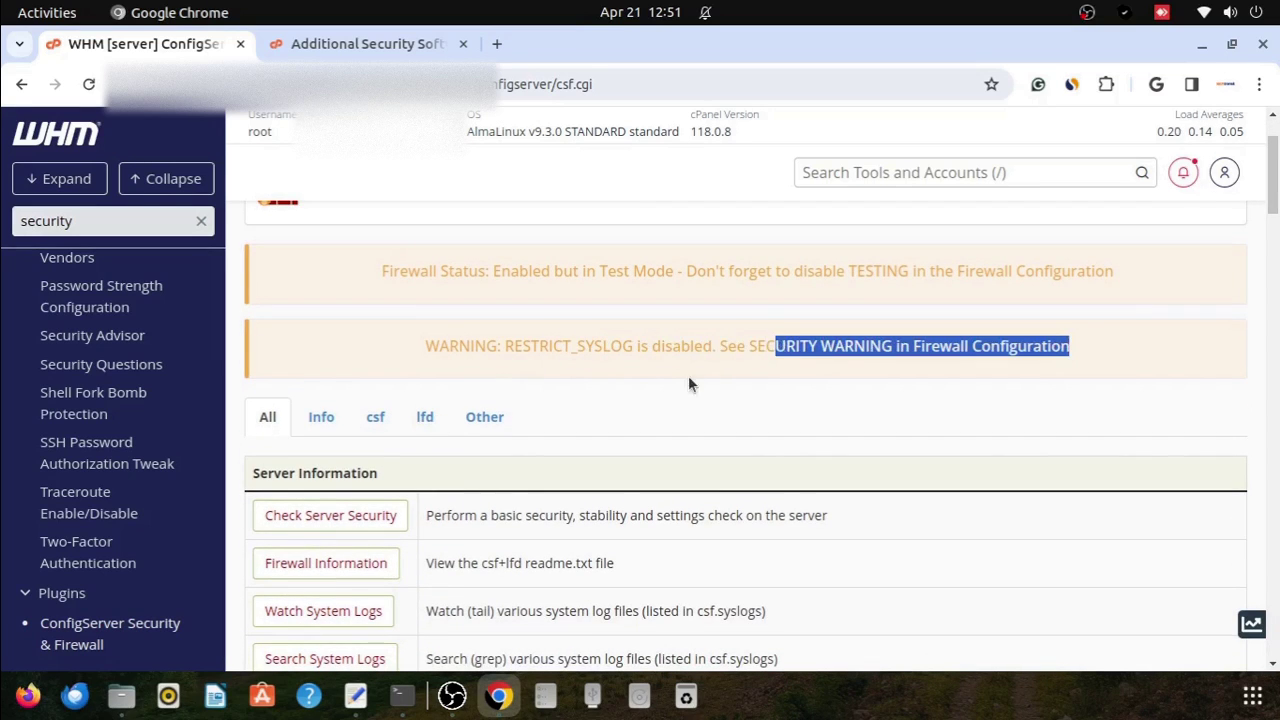
pyautogui.click(617, 401)
pyautogui.scroll(-2, 457, 432)
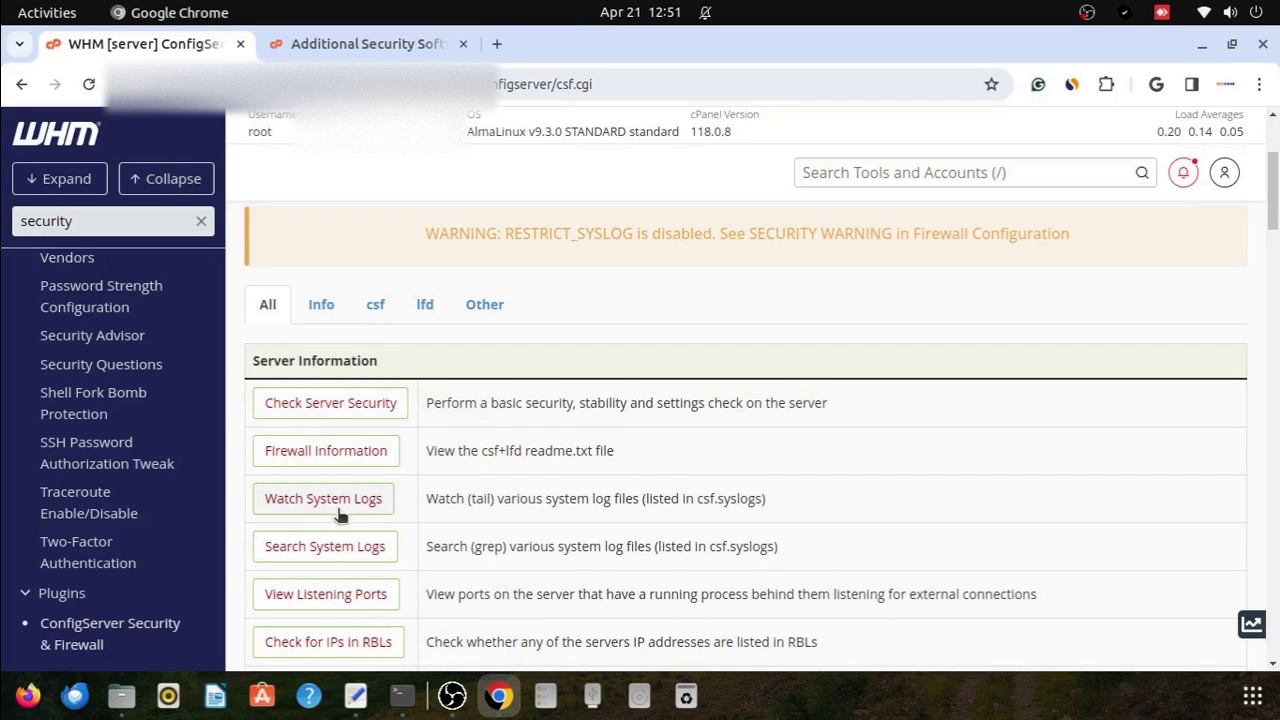
pyautogui.scroll(-4, 371, 580)
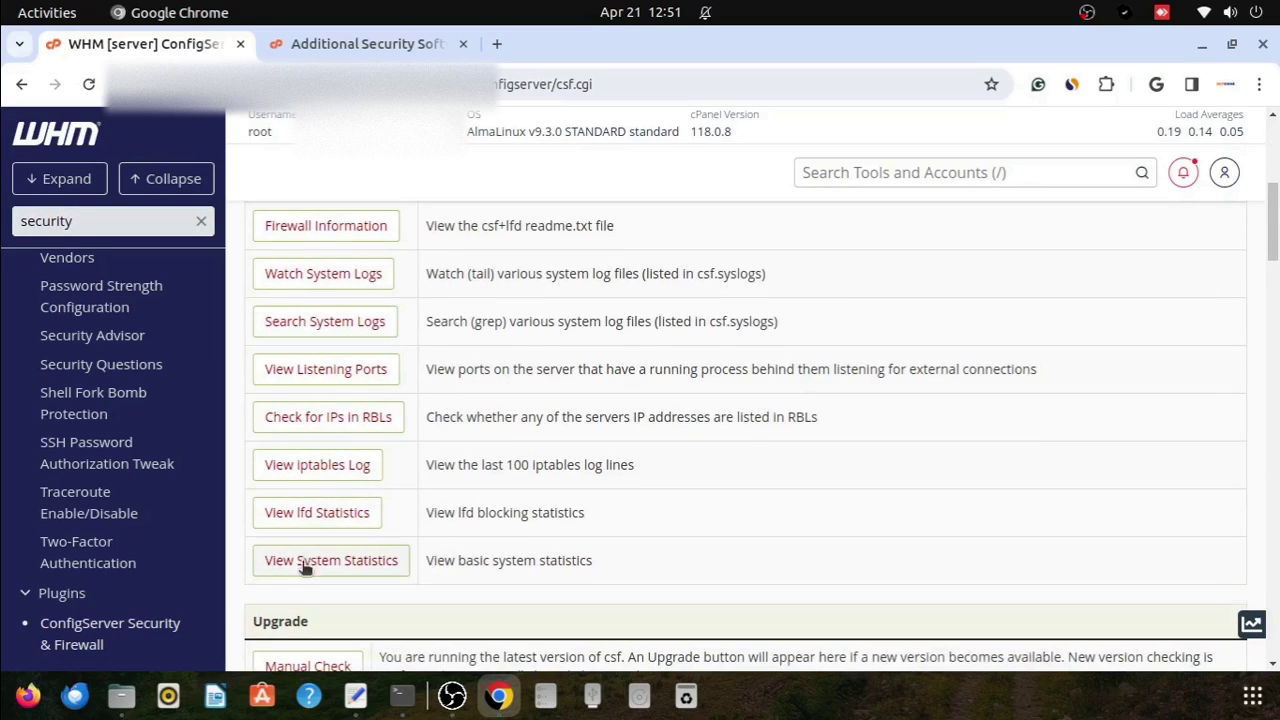
pyautogui.scroll(-4, 300, 580)
pyautogui.scroll(-8, 357, 530)
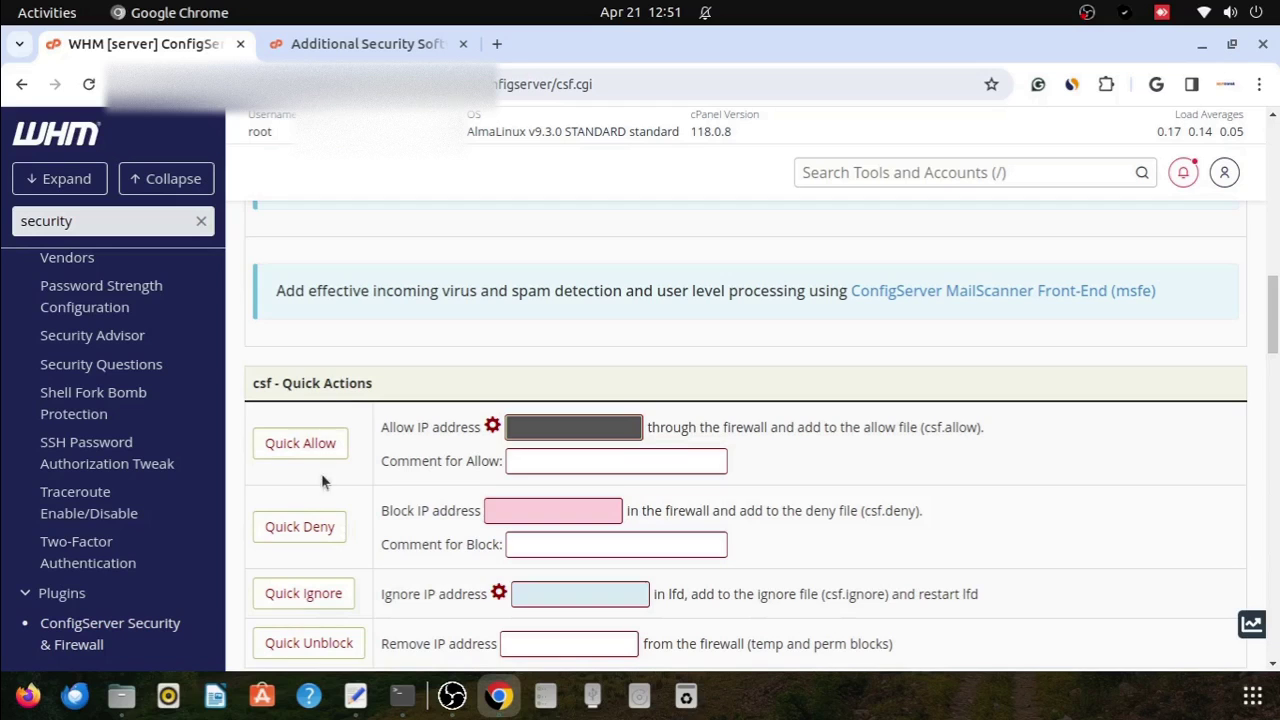
pyautogui.scroll(-10, 349, 562)
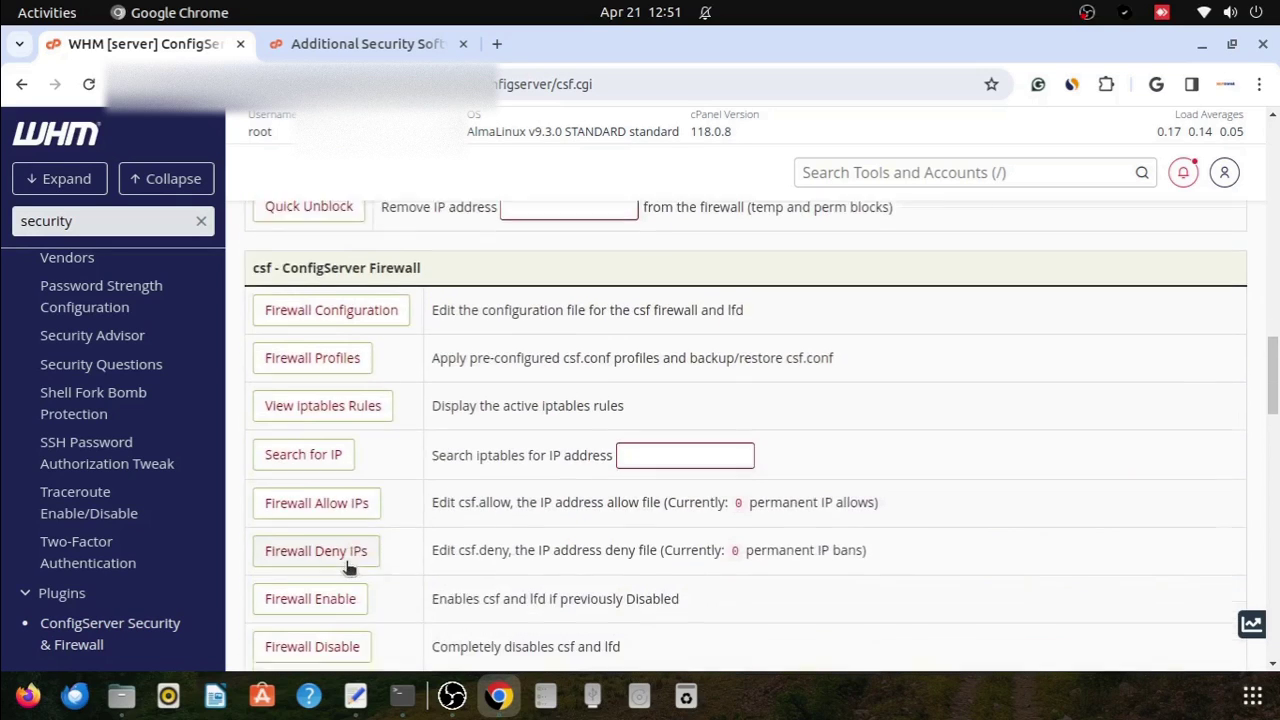
pyautogui.scroll(2, 347, 560)
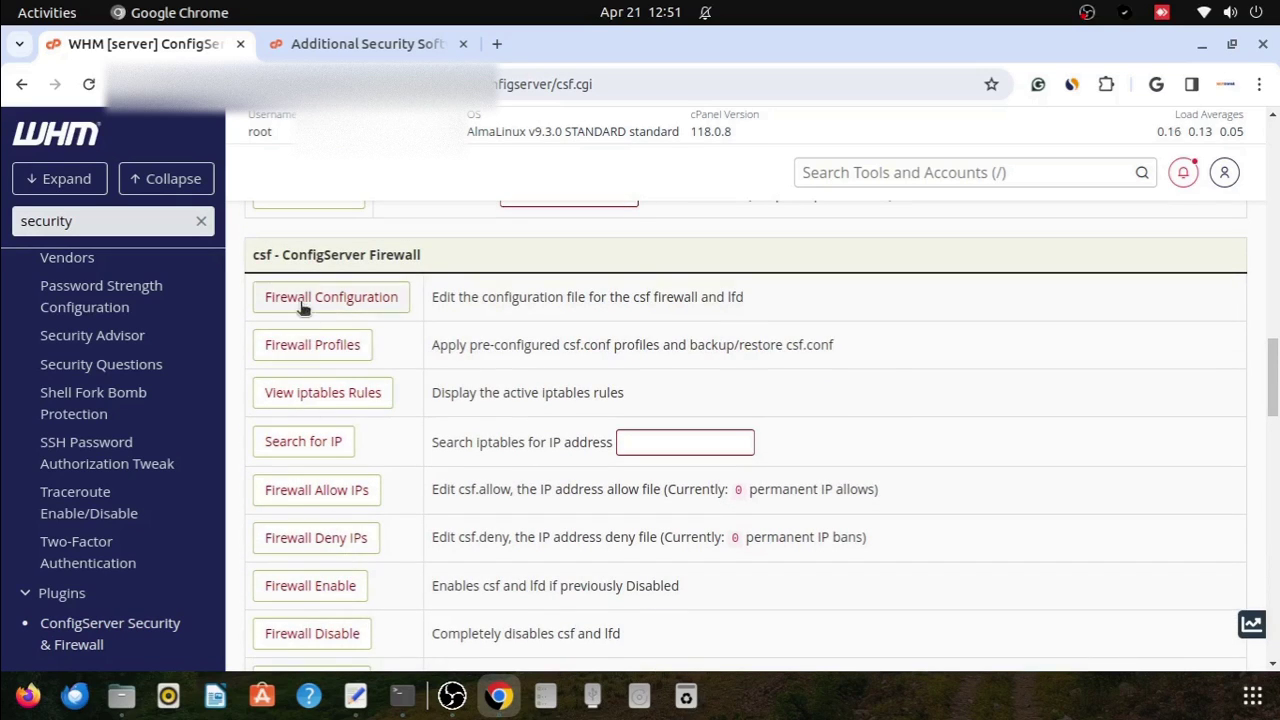
pyautogui.click(302, 302)
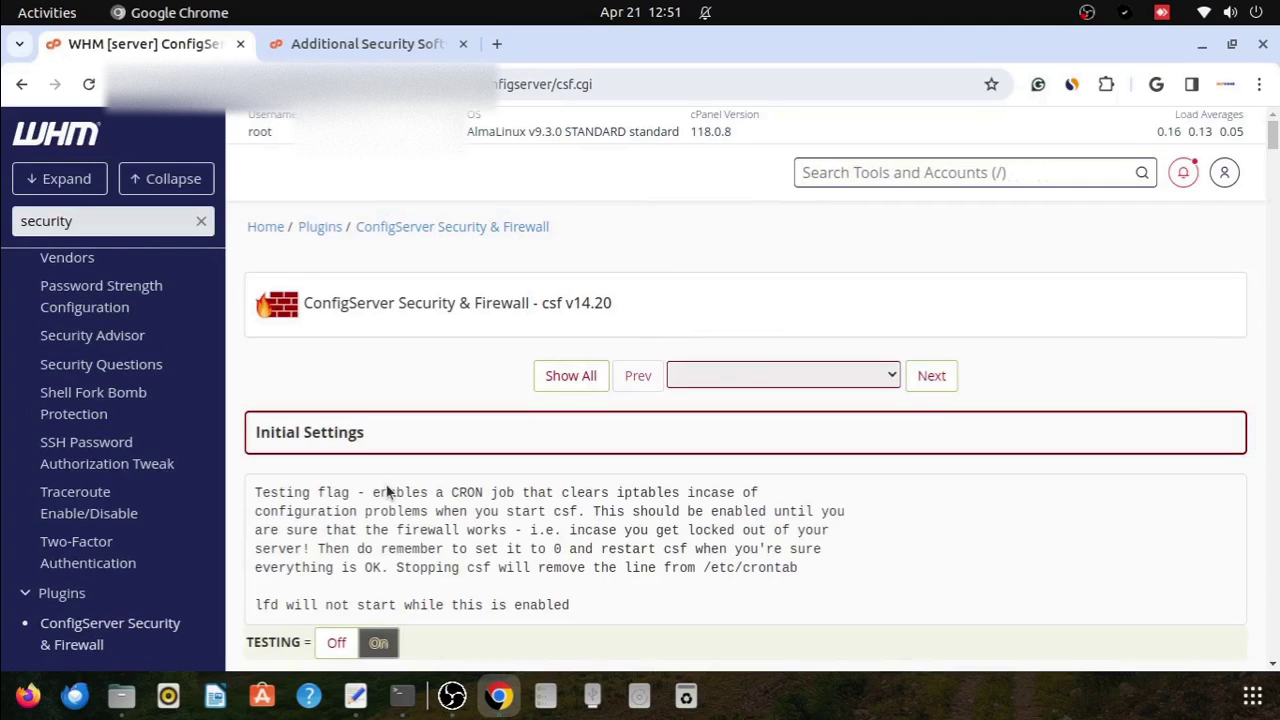
pyautogui.scroll(-5, 451, 452)
pyautogui.hotkey('alt', 'Left')
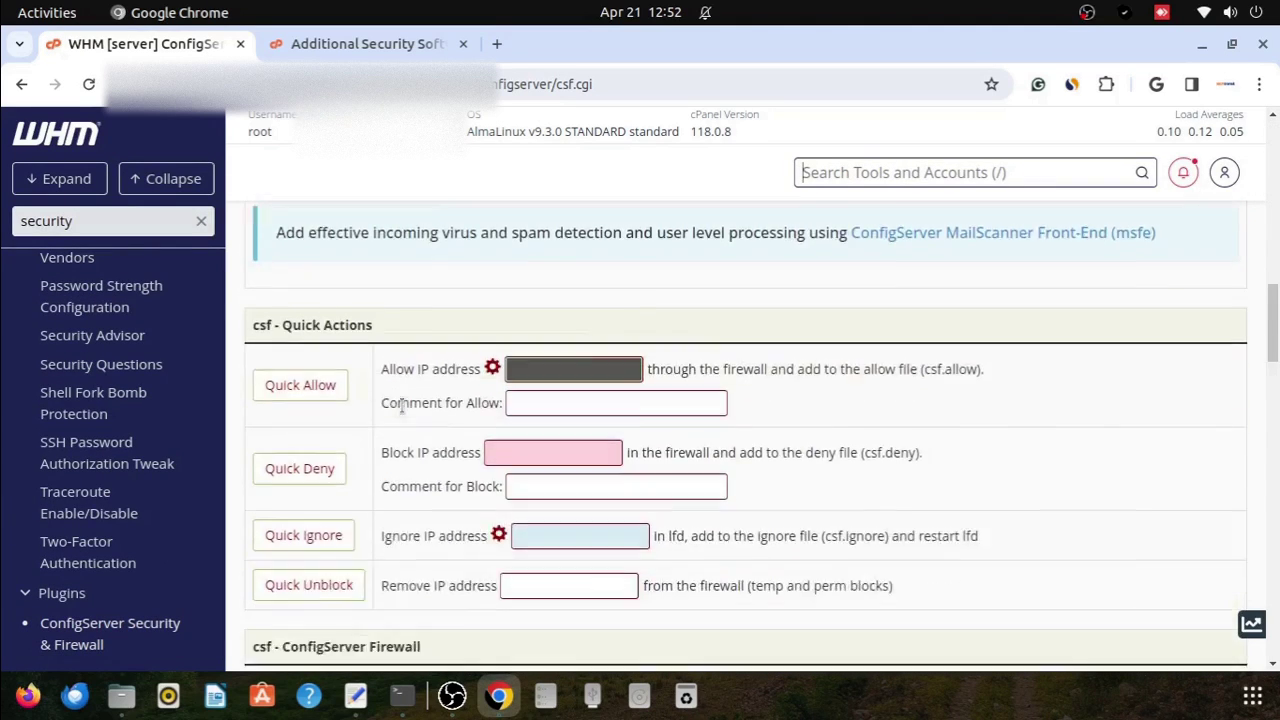
# Step: Open the Firewall Configuration from the csf - ConfigServer Firewall section and go to the TESTING flag in Initial Settings
pyautogui.scroll(-3, 401, 405)
pyautogui.click(298, 410)
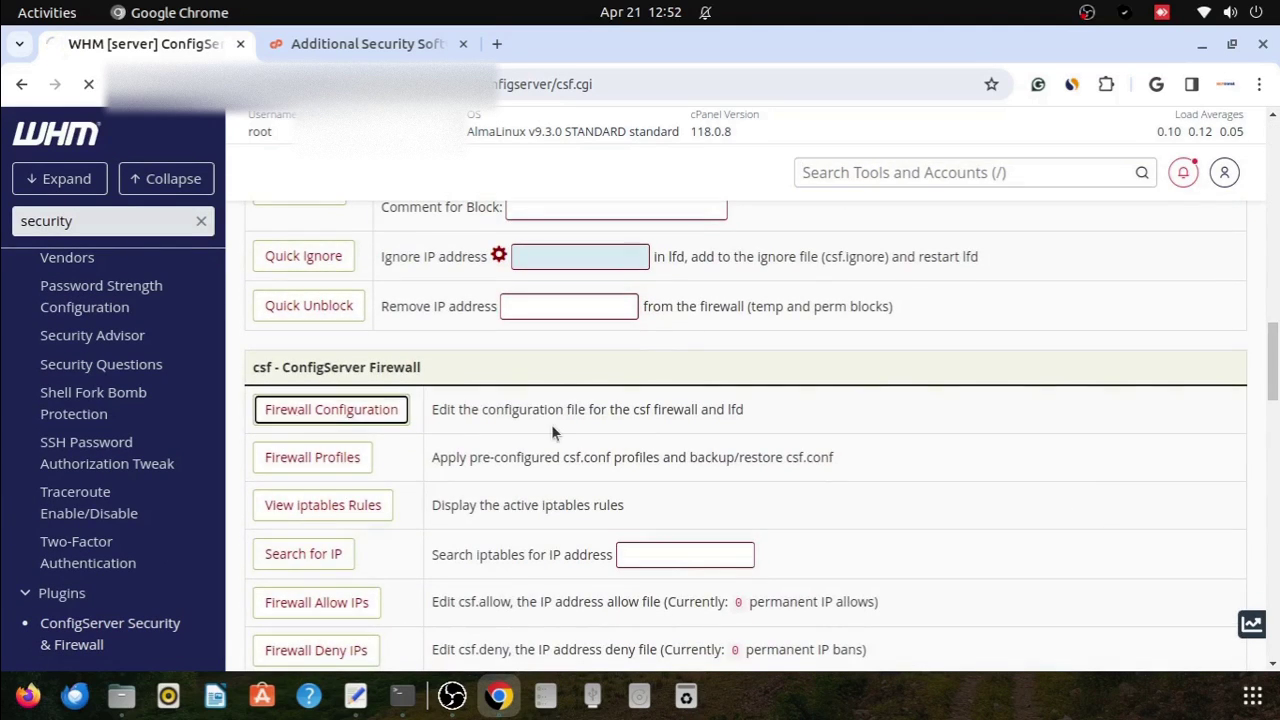
pyautogui.scroll(-2, 480, 423)
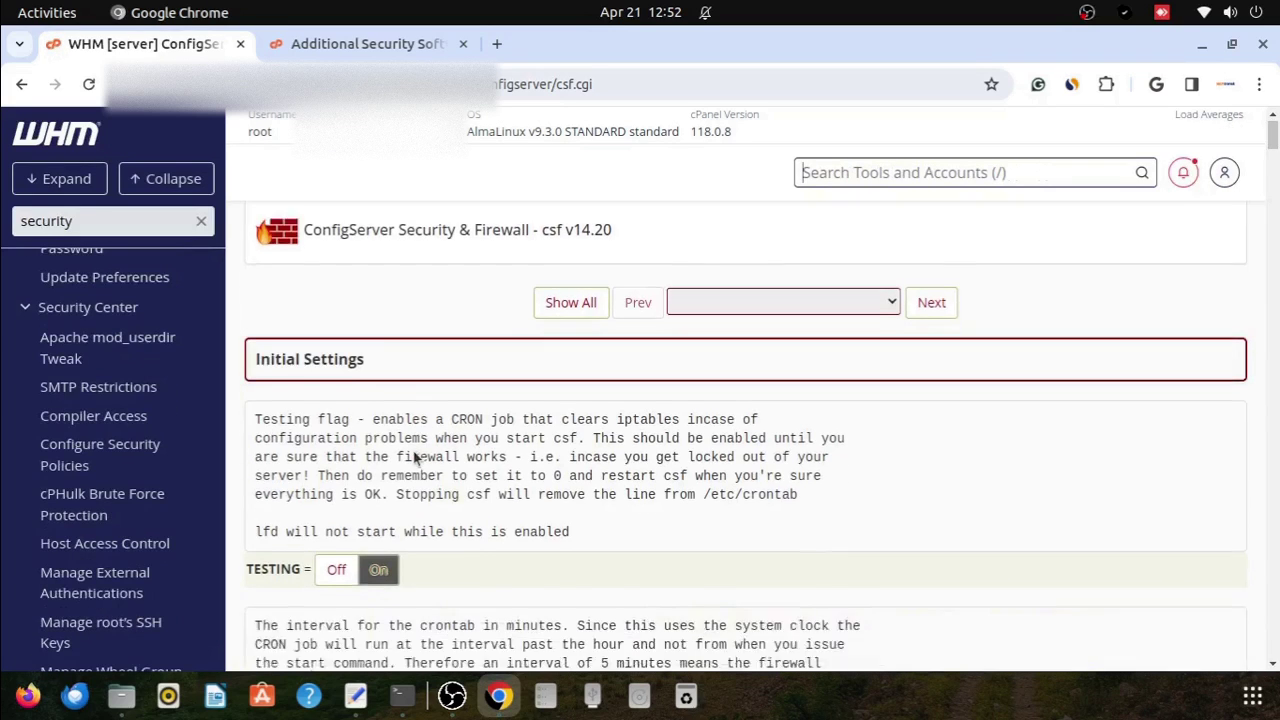
# Step: Switch the TESTING flag in Initial Settings to Off and back to On
pyautogui.moveTo(248, 534); pyautogui.dragTo(299, 535)
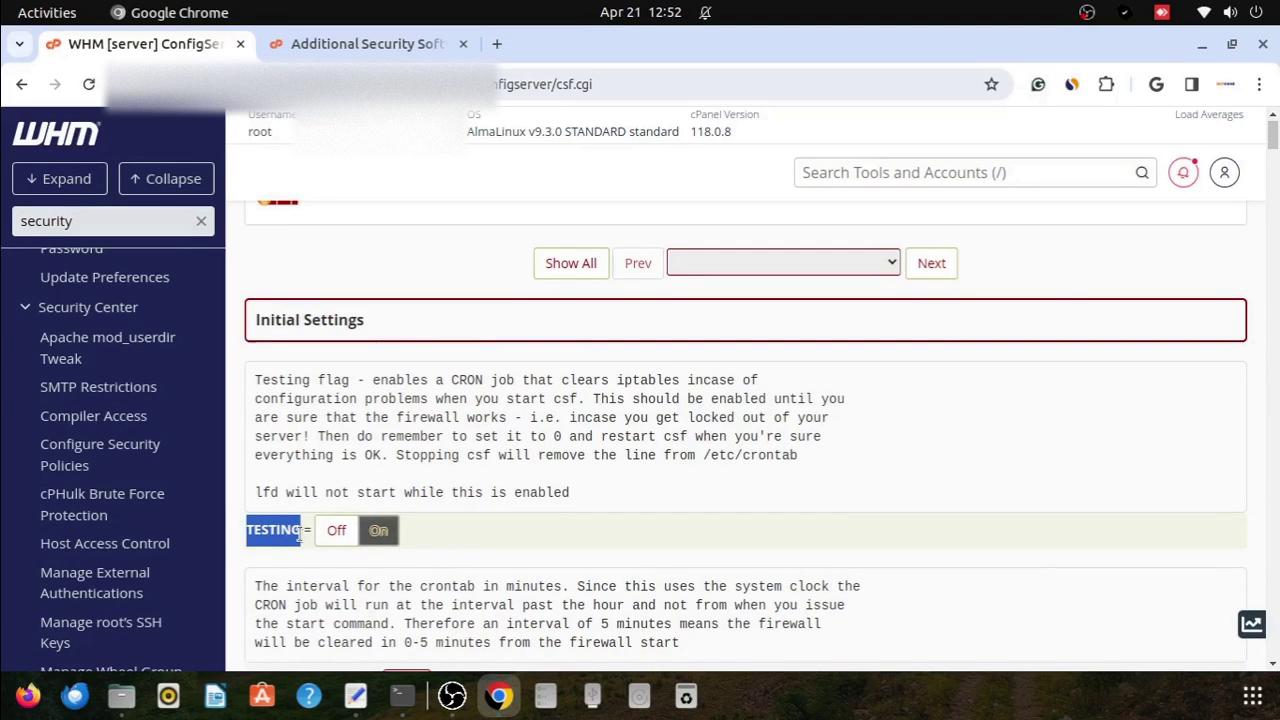
pyautogui.click(336, 532)
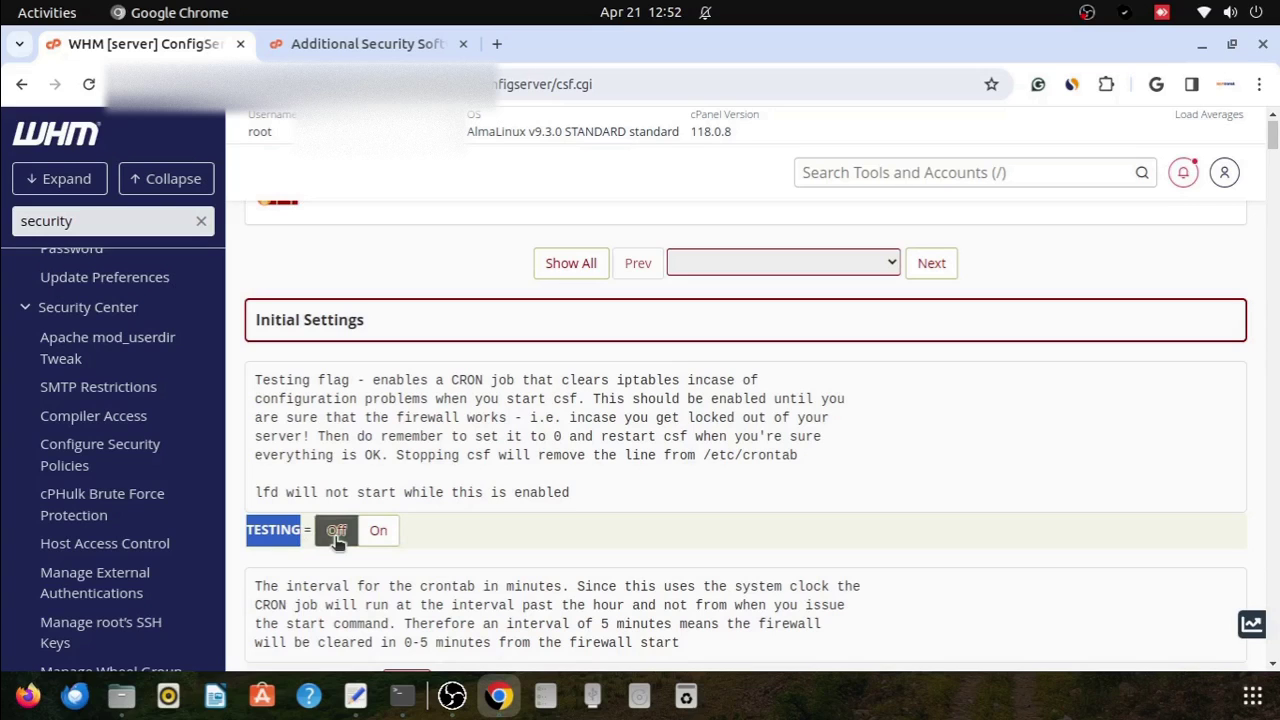
pyautogui.click(378, 536)
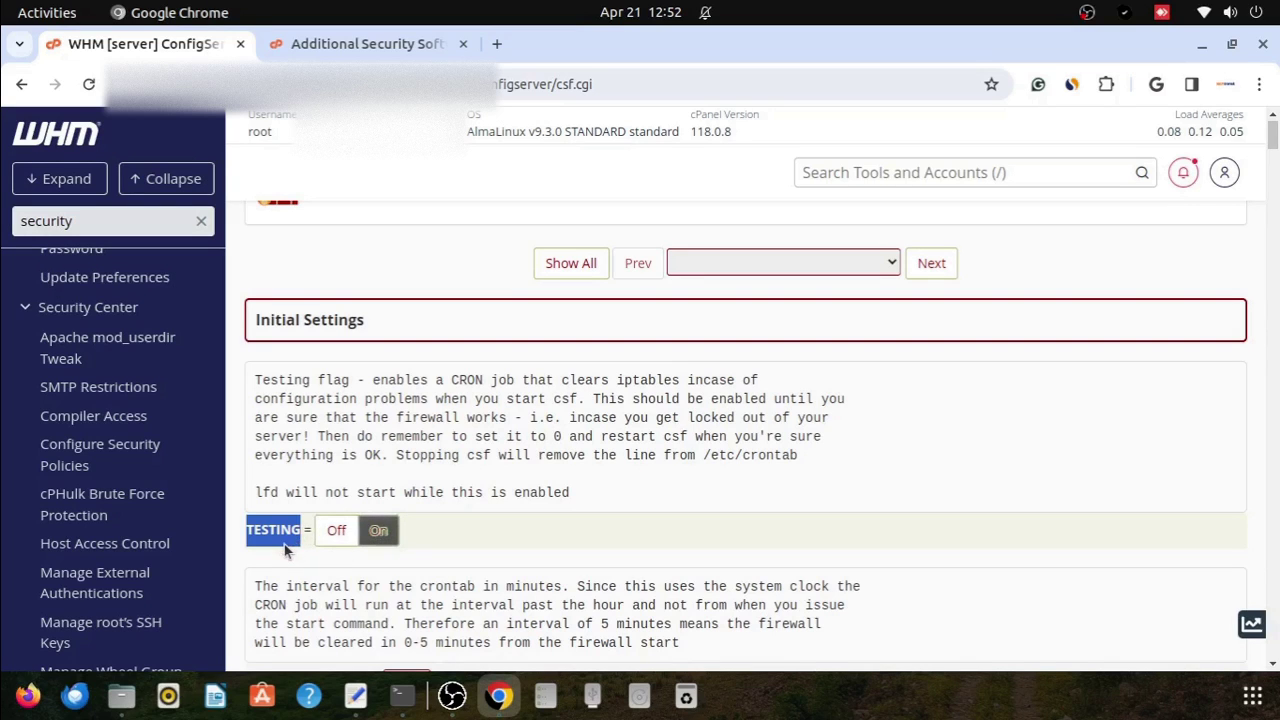
pyautogui.click(530, 551)
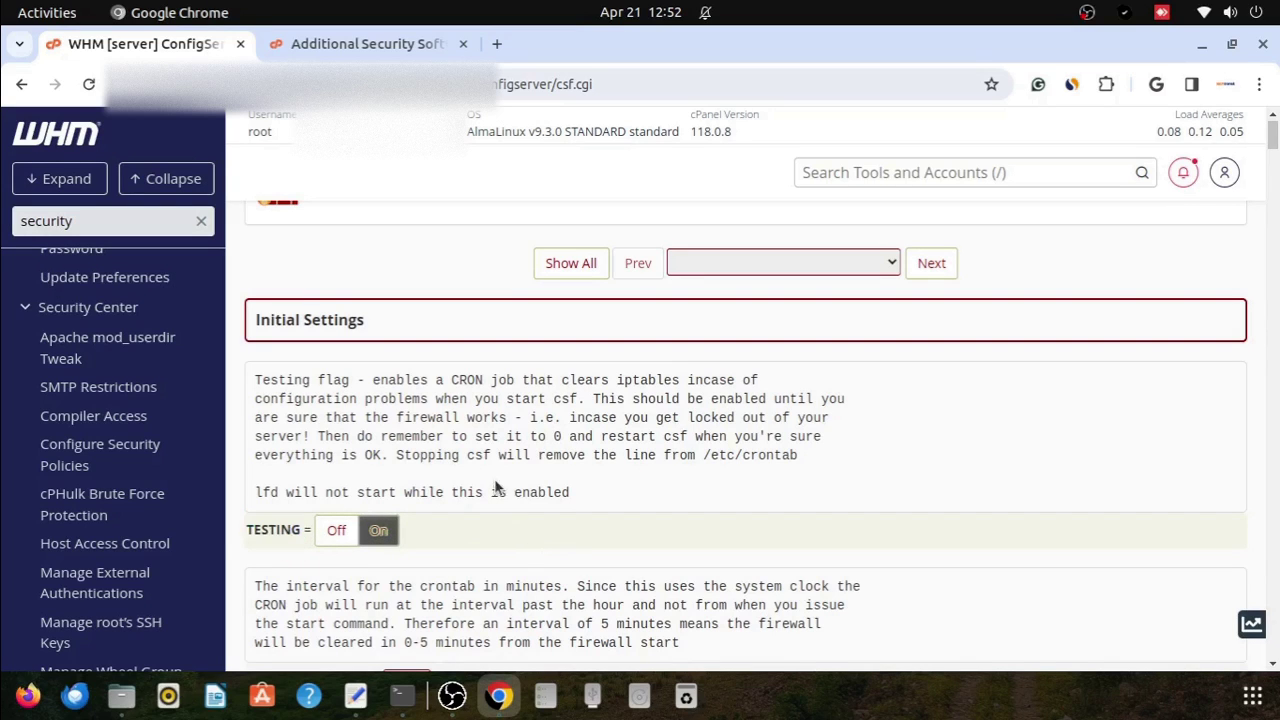
# Step: Clear the WHM tool search and go from the firewall configuration back to the Plugins overview
pyautogui.scroll(-3, 492, 482)
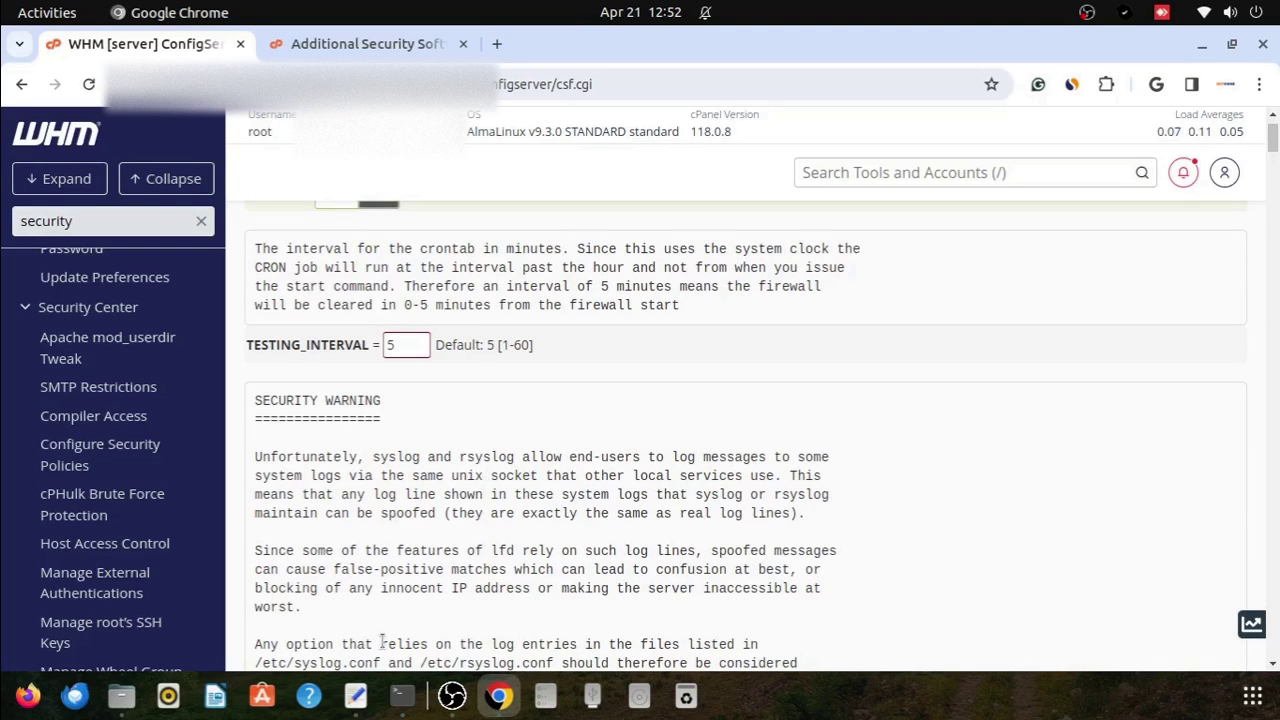
pyautogui.scroll(3, 343, 451)
pyautogui.click(203, 221)
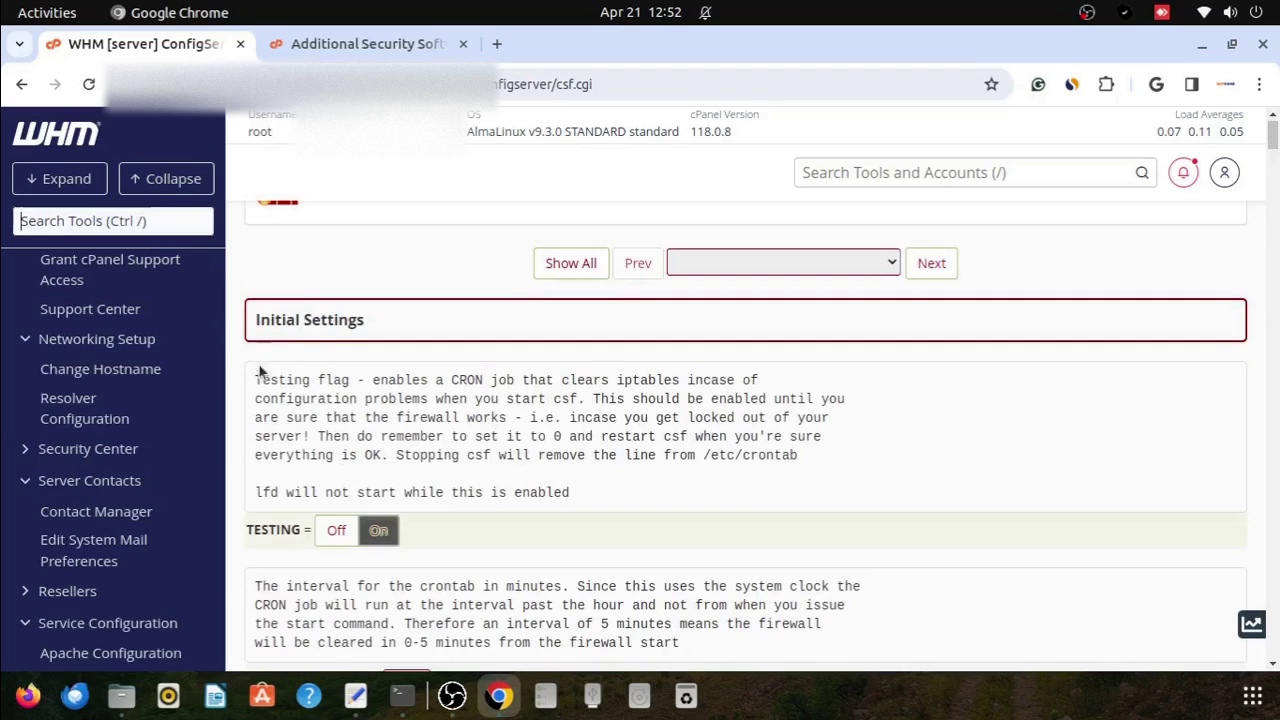
pyautogui.scroll(1, 287, 432)
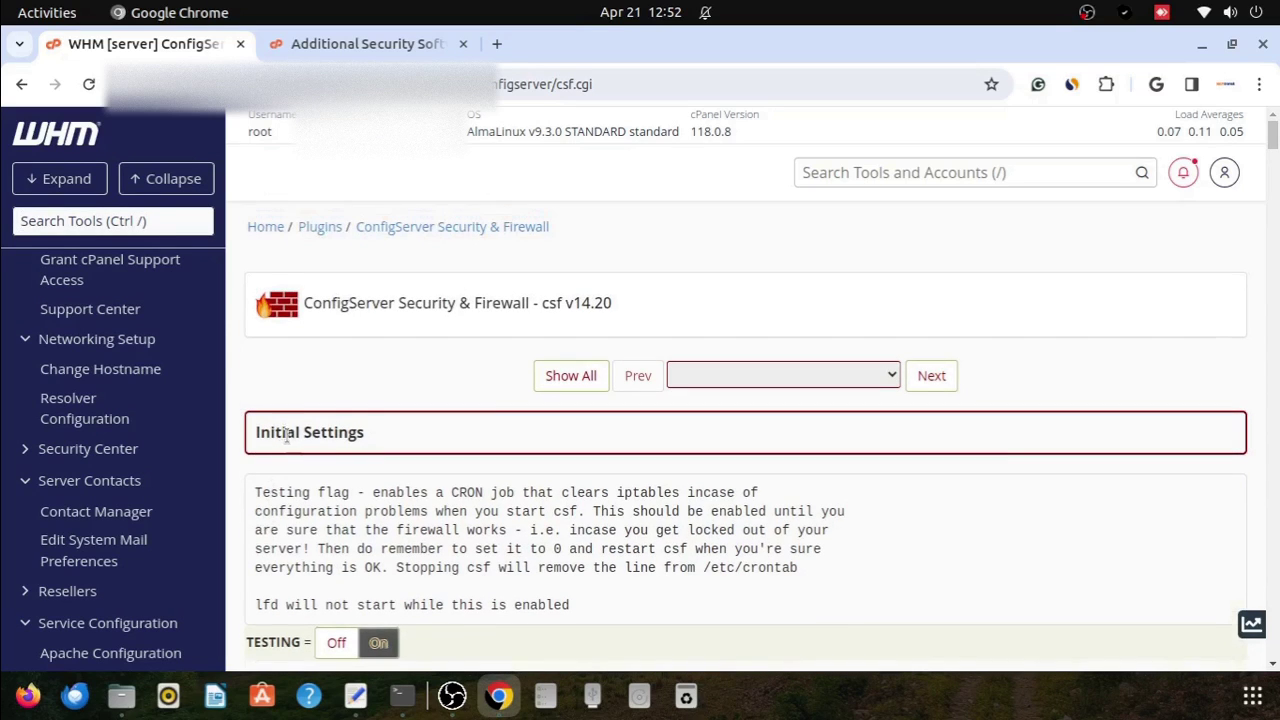
pyautogui.click(320, 226)
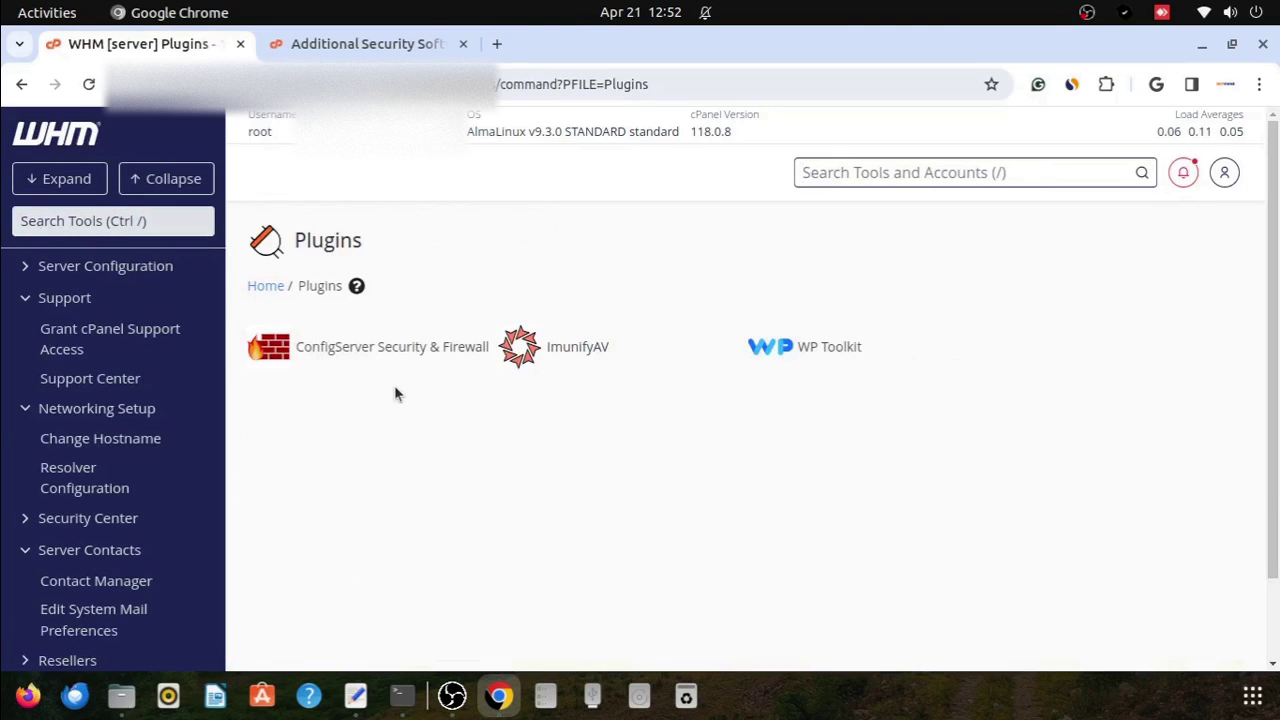